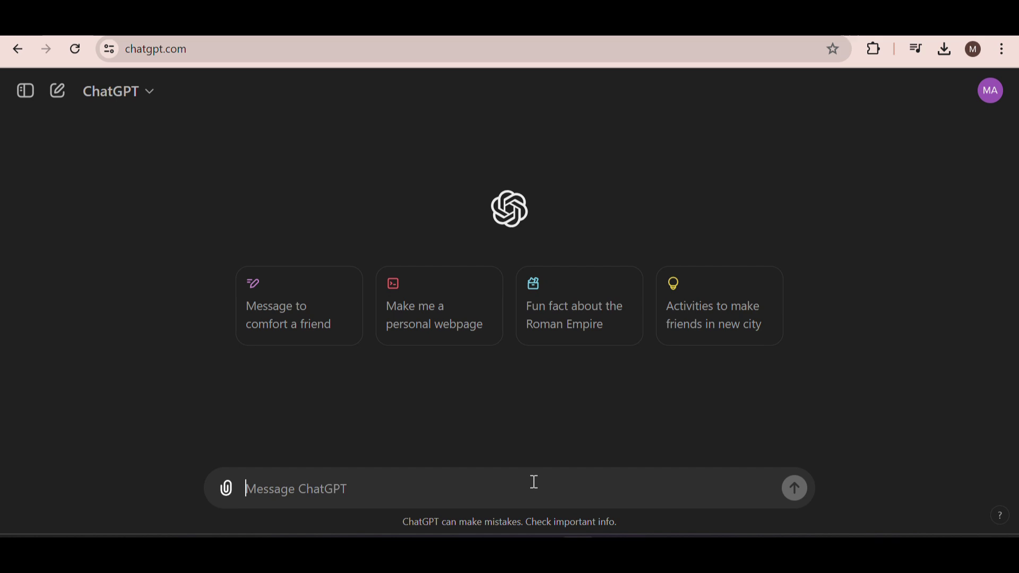
# Step: Send the ten-quote prompt and highlight 'philosophical anecdote', 'avoid any' and 'kind of exaggeration'
pyautogui.hotkey('ctrl', 'v')
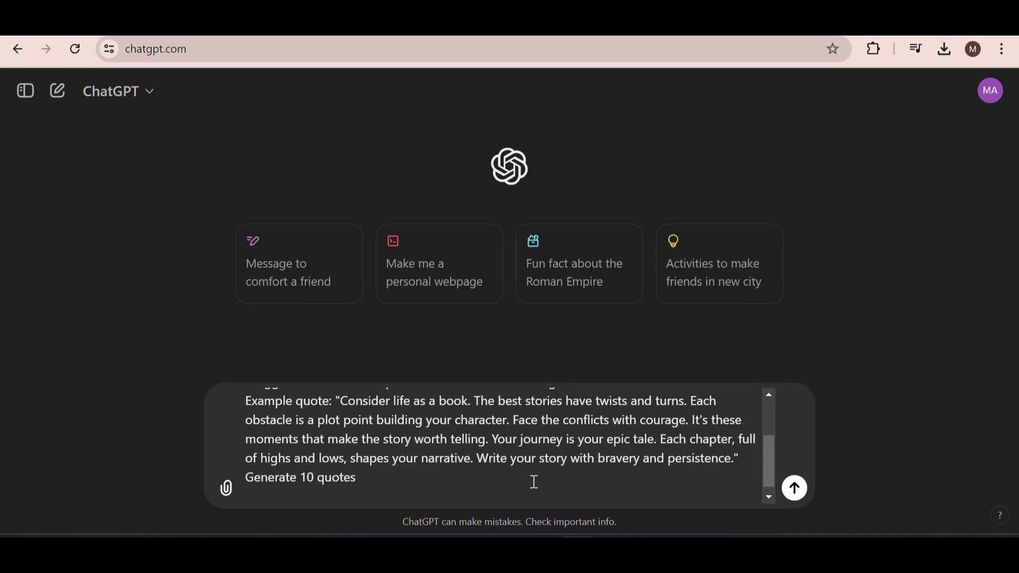
pyautogui.press('Return')
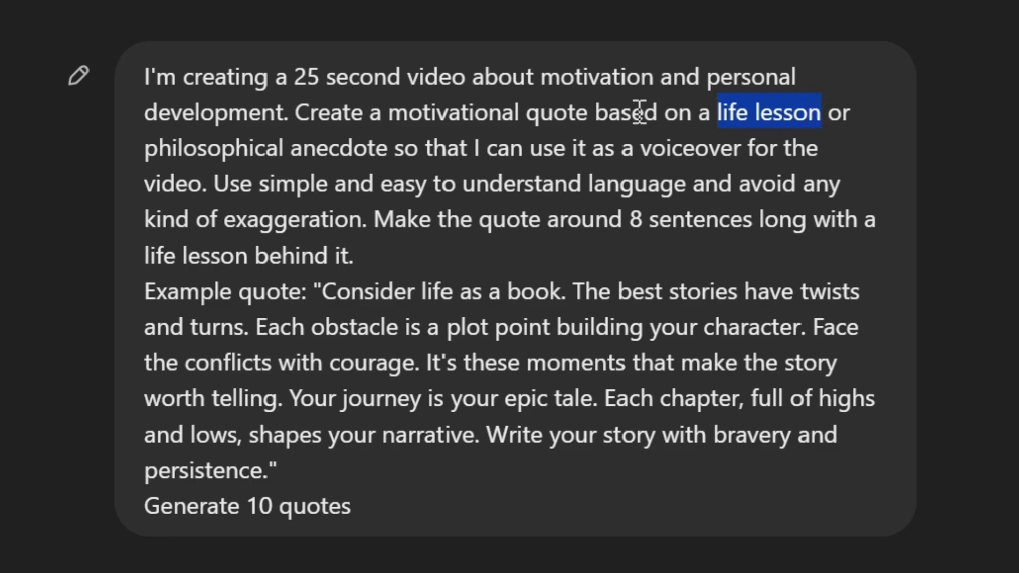
pyautogui.moveTo(144, 148); pyautogui.dragTo(390, 148)
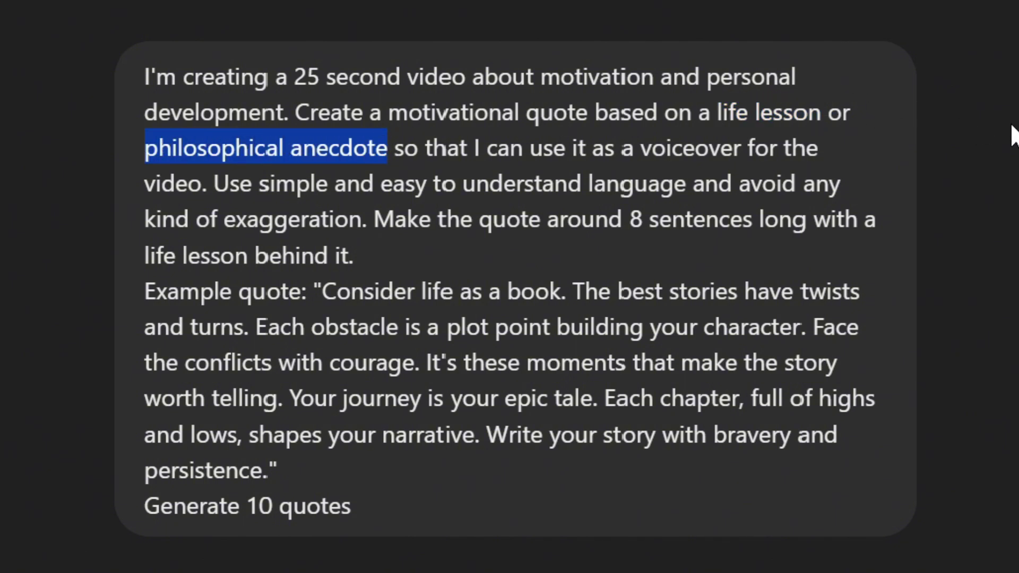
pyautogui.moveTo(258, 183); pyautogui.dragTo(830, 183)
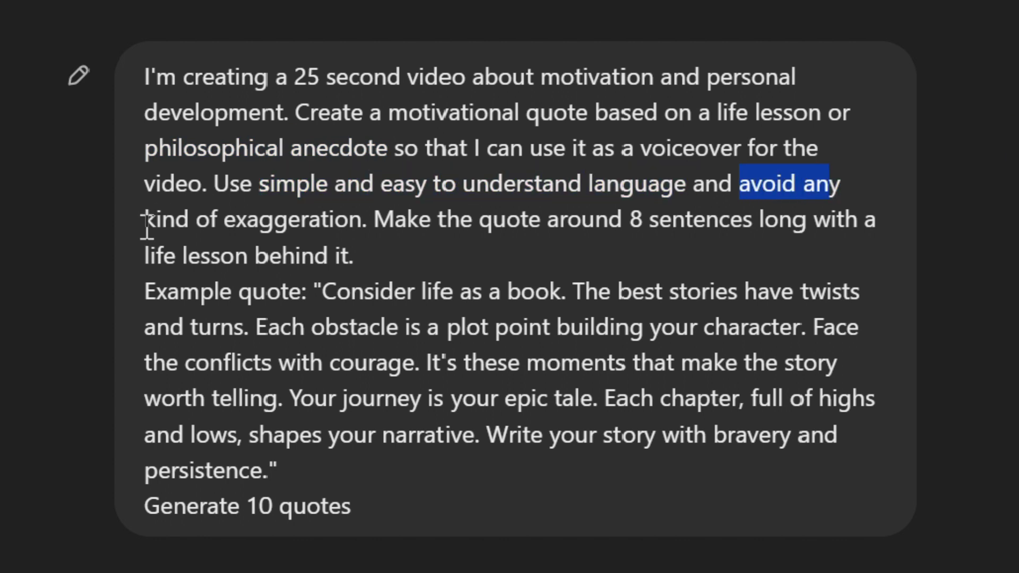
pyautogui.moveTo(145, 218); pyautogui.dragTo(362, 219)
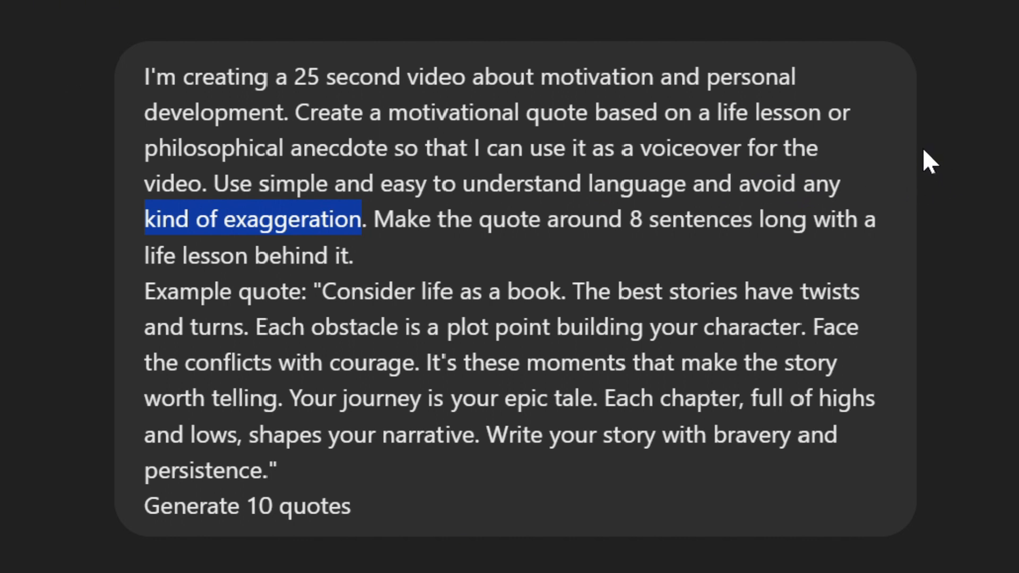
pyautogui.click(868, 164)
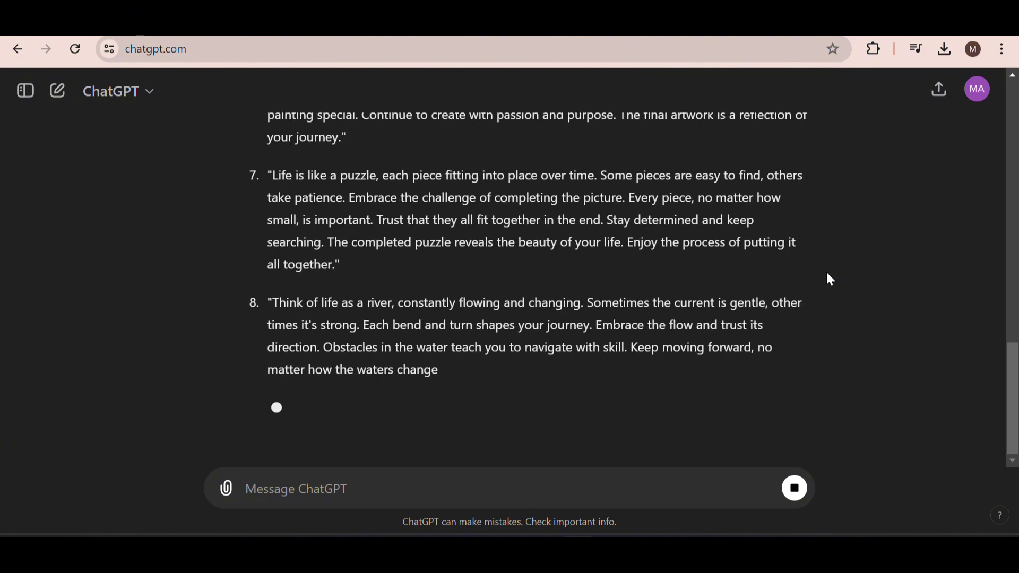
pyautogui.scroll(2, 826, 270)
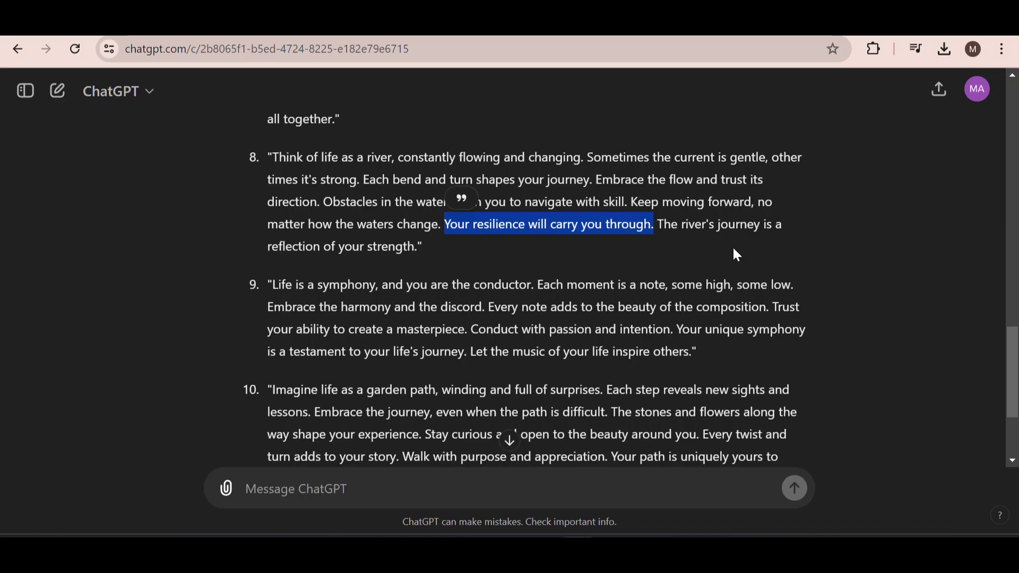
# Step: Clear the highlight on the resilience sentence in ChatGPT's reply
pyautogui.click(734, 254)
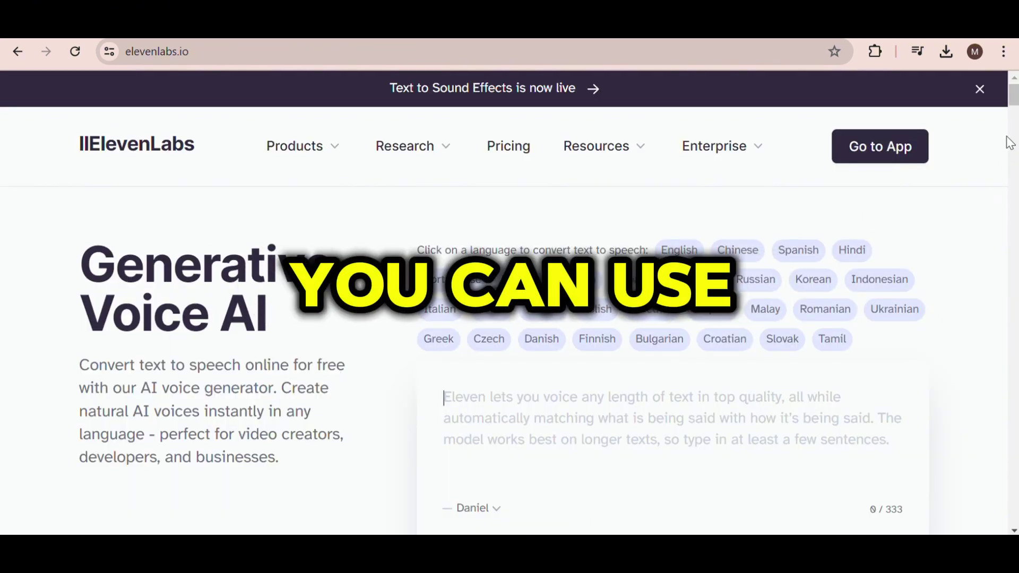
pyautogui.moveTo(1013, 95); pyautogui.dragTo(1014, 184)
# Step: Check ElevenLabs' available voices and highlight the plans' monthly character allowance
pyautogui.click(477, 337)
pyautogui.moveTo(262, 346); pyautogui.dragTo(319, 397)
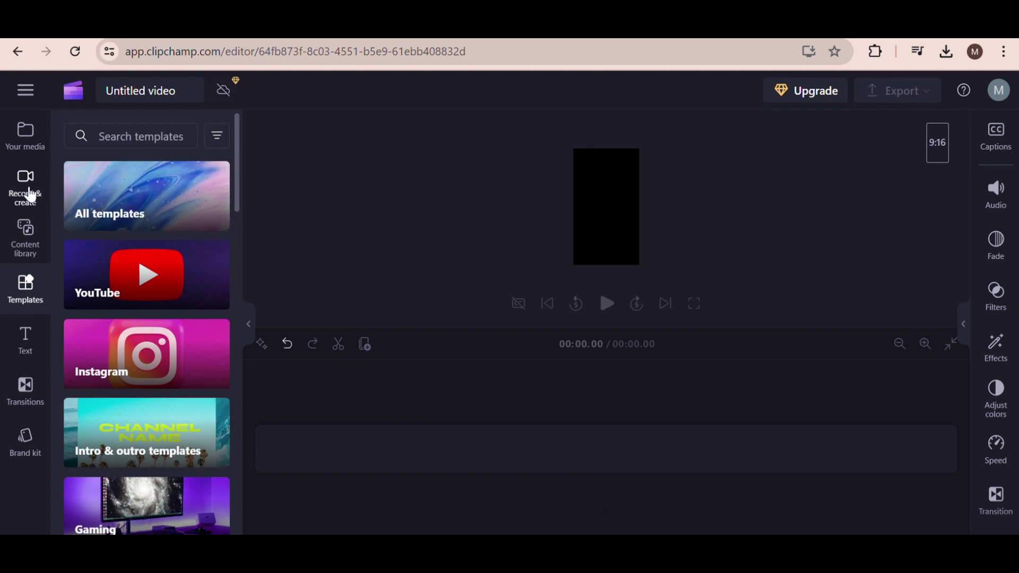
# Step: Create a text-to-speech clip saying 'This is some example text' and export it at 480p
pyautogui.click(25, 188)
pyautogui.scroll(-2, 185, 388)
pyautogui.click(196, 457)
pyautogui.click(818, 358)
pyautogui.write('This ')
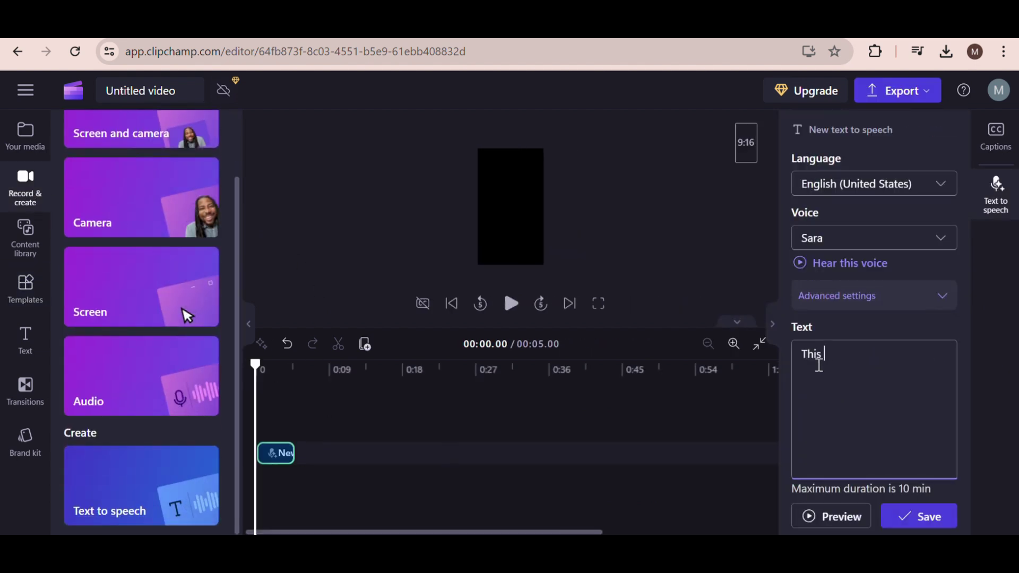
pyautogui.write('is some example text')
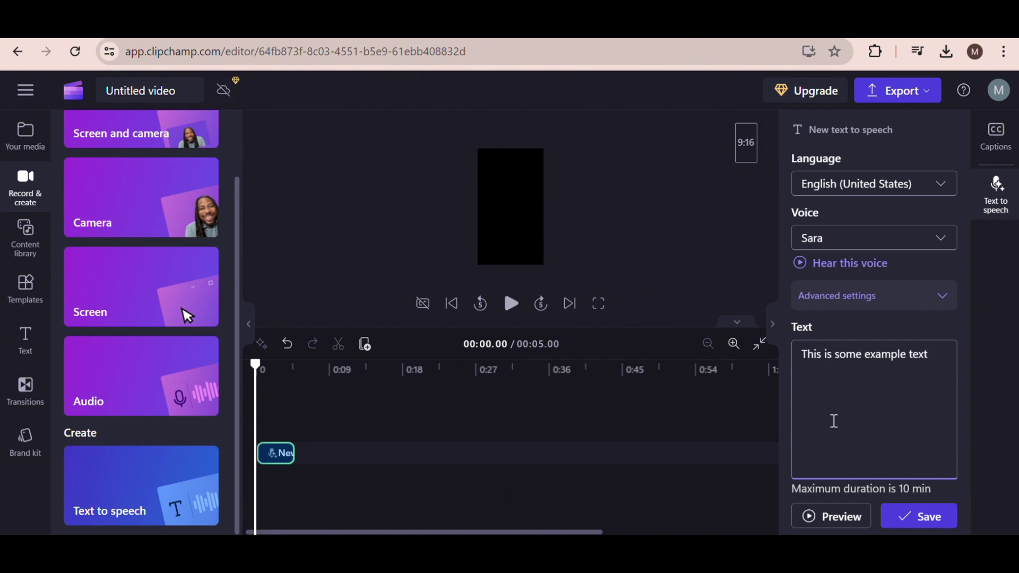
pyautogui.click(930, 519)
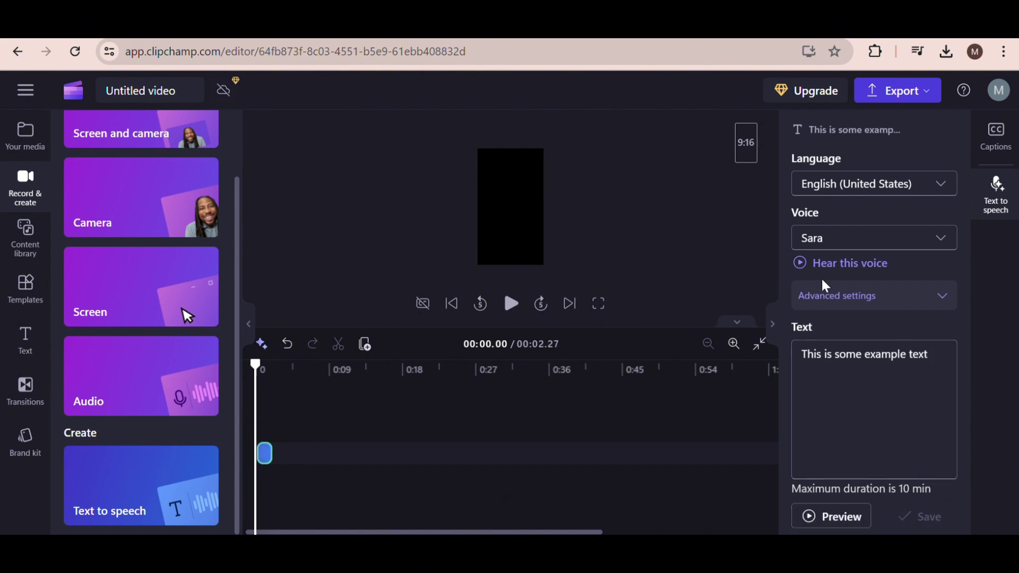
pyautogui.click(892, 90)
pyautogui.click(780, 189)
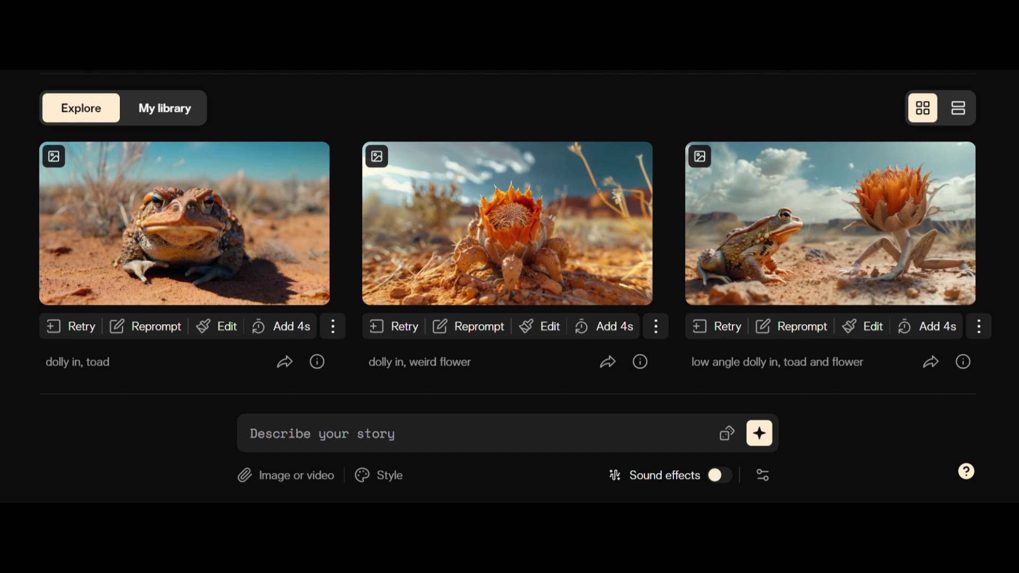
pyautogui.scroll(-3, 918, 181)
pyautogui.scroll(-3, 918, 182)
pyautogui.scroll(-3, 918, 182)
pyautogui.scroll(-3, 918, 182)
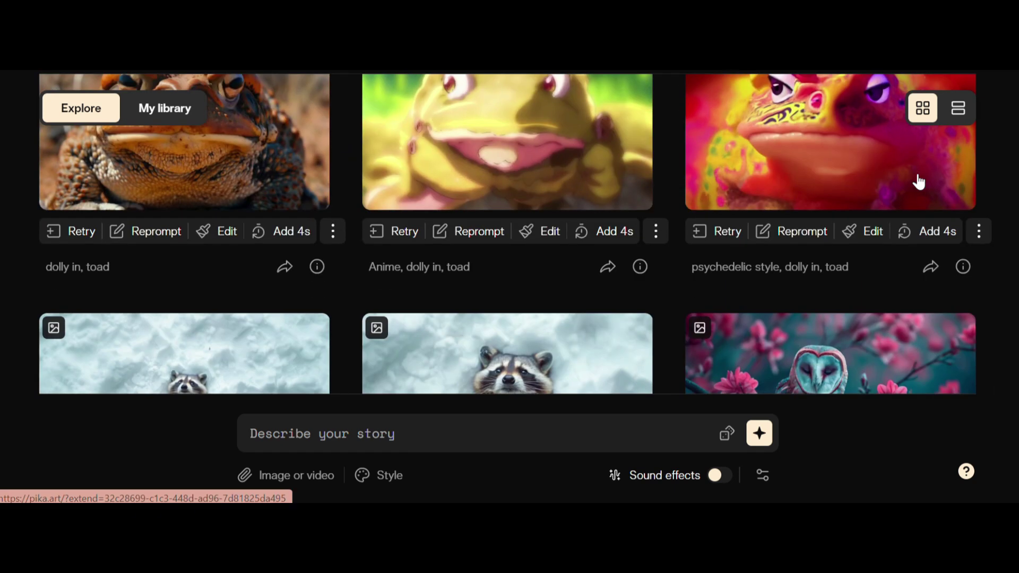
pyautogui.scroll(1, 918, 182)
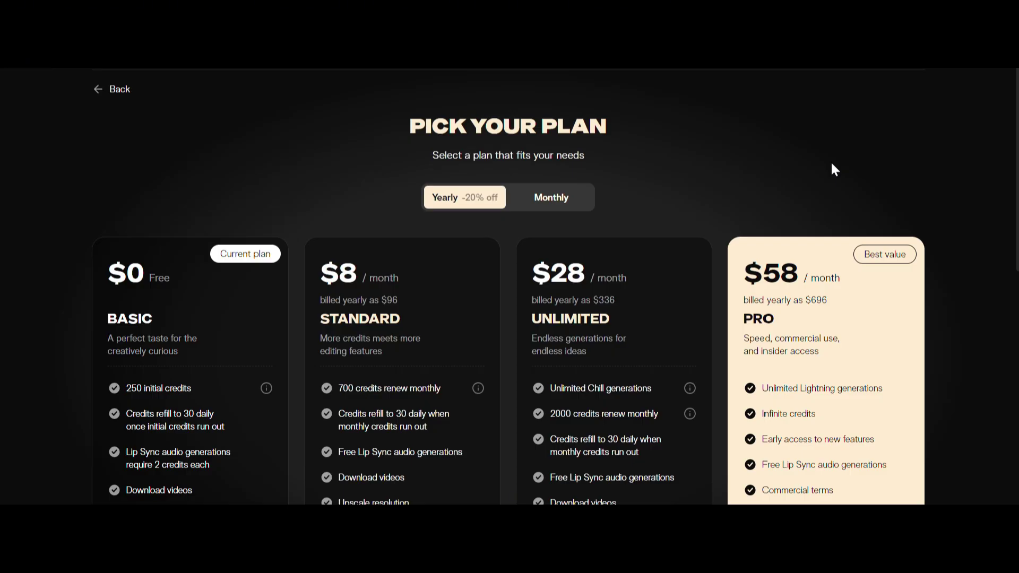
pyautogui.scroll(-1, 830, 161)
pyautogui.scroll(-1, 556, 226)
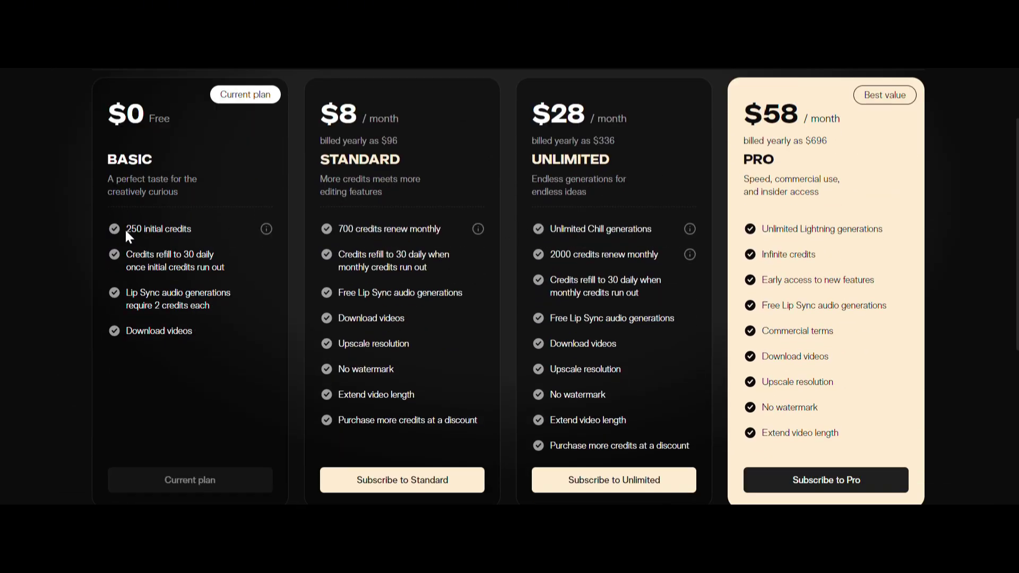
# Step: Highlight the Basic plan's 250 initial credits and daily credit refill lines
pyautogui.moveTo(124, 228); pyautogui.dragTo(188, 229)
pyautogui.moveTo(125, 253); pyautogui.dragTo(233, 267)
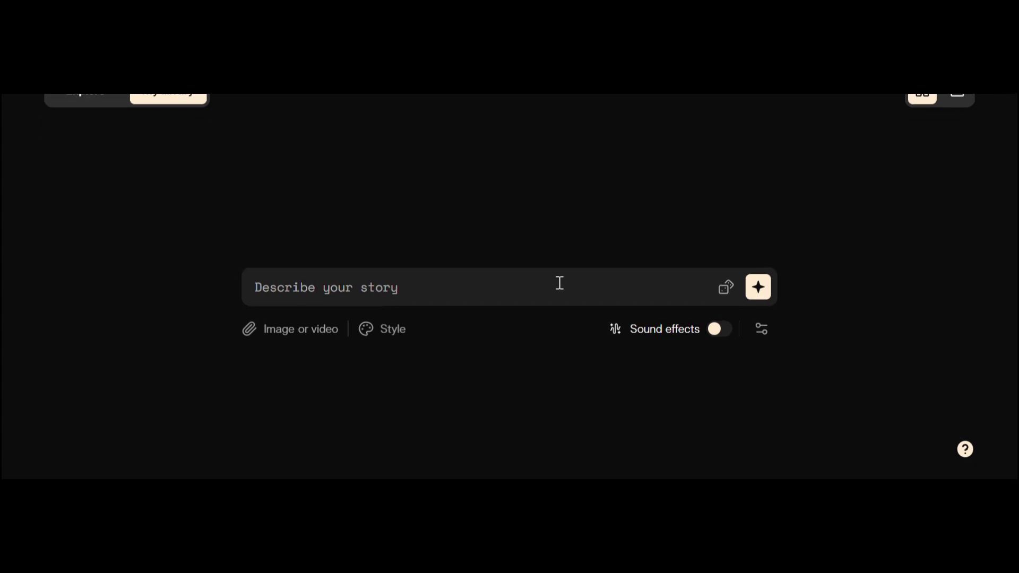
pyautogui.write('c')
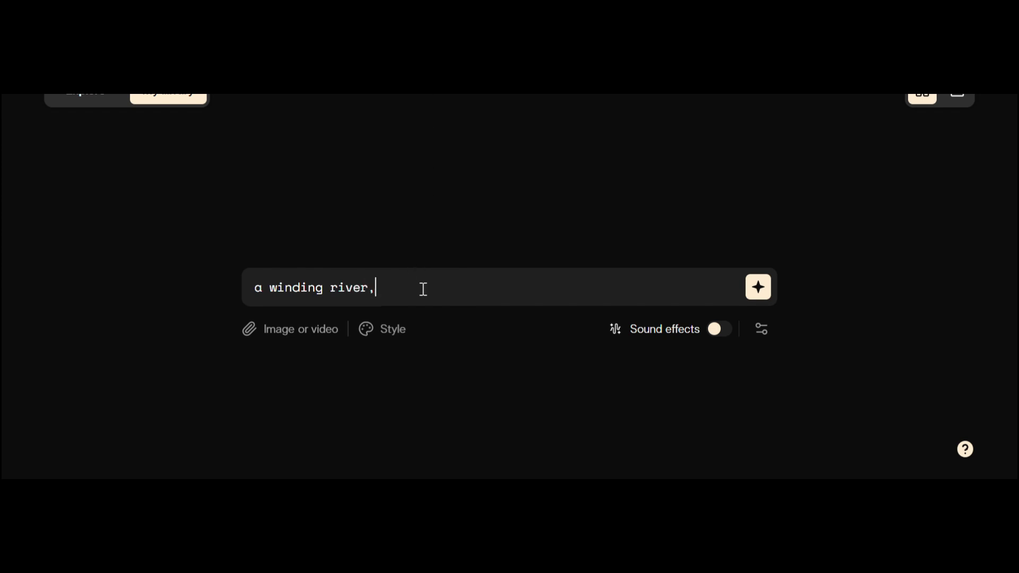
pyautogui.write('in a picturesque')
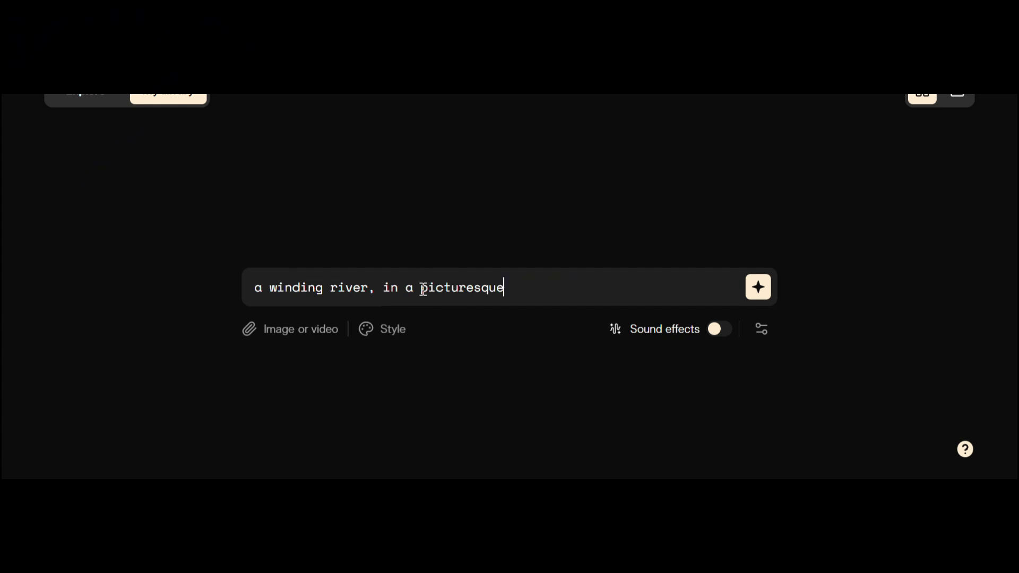
pyautogui.write(', traditional Japanese village surrounded by wild')
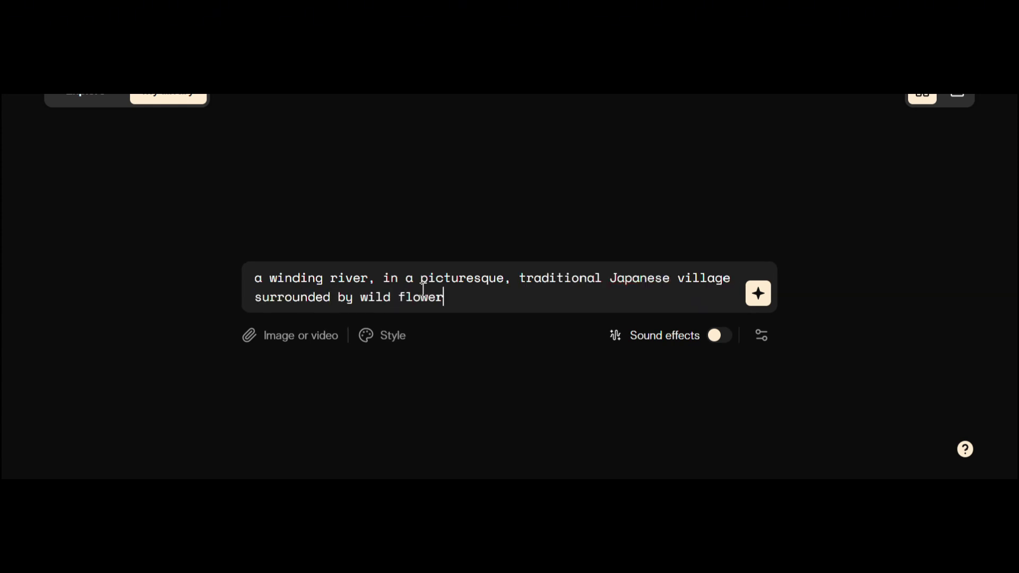
pyautogui.write(' flowers, Ghibli style anime')
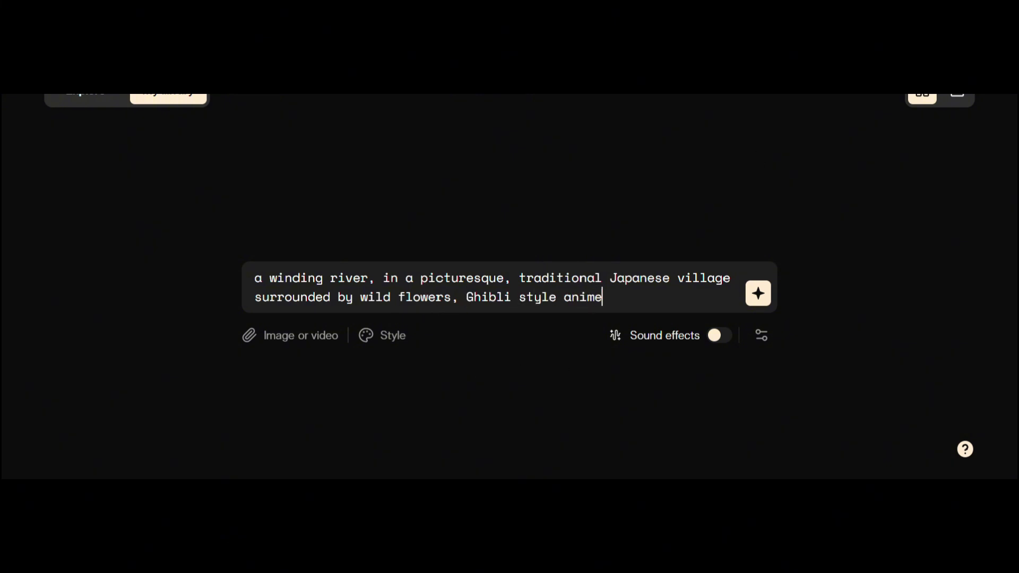
# Step: Bring up the video generation settings for the Ghibli village river prompt
pyautogui.click(761, 336)
pyautogui.moveTo(982, 136); pyautogui.dragTo(977, 242)
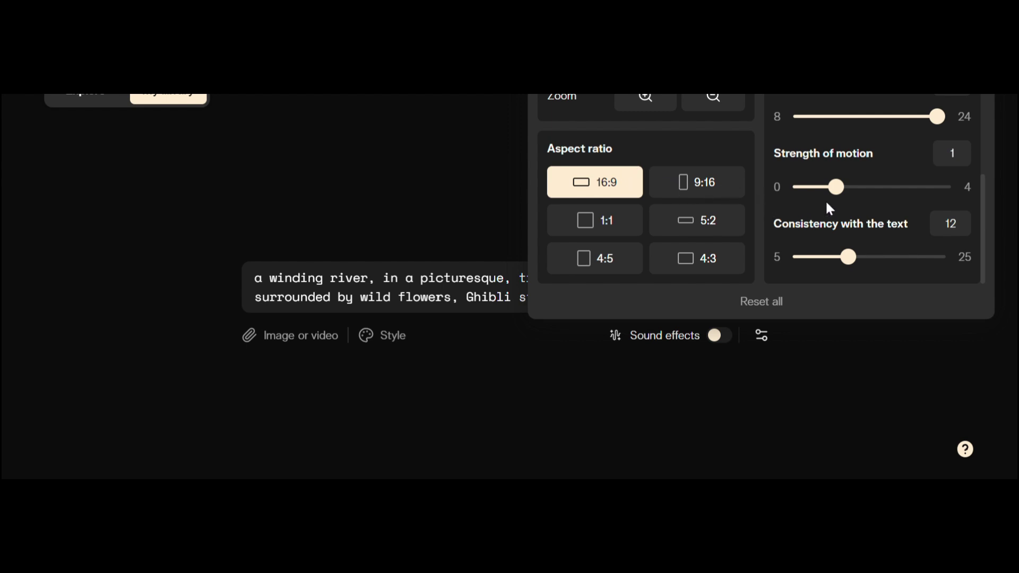
pyautogui.scroll(3, 824, 200)
pyautogui.scroll(2, 757, 197)
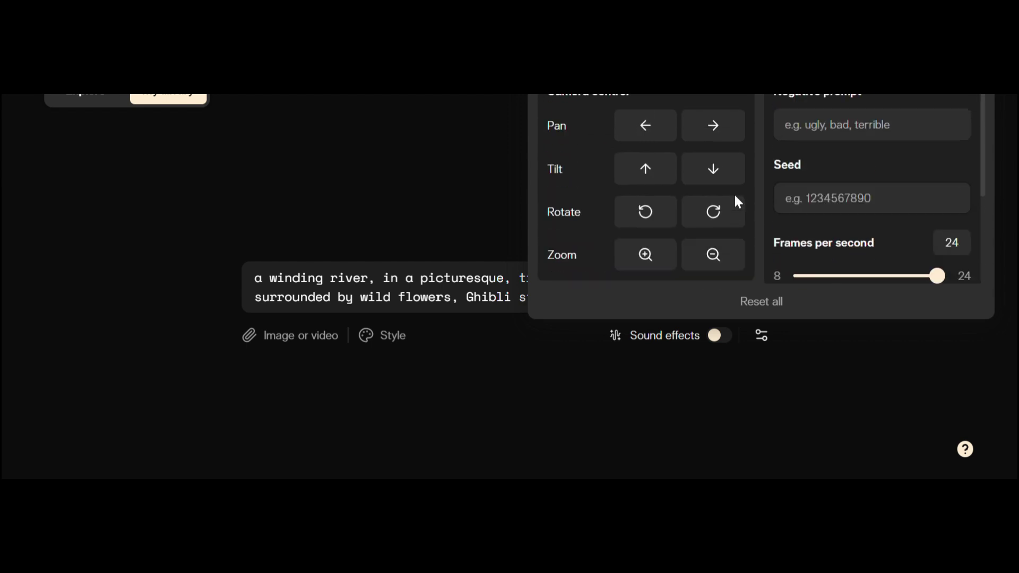
pyautogui.scroll(-2, 740, 194)
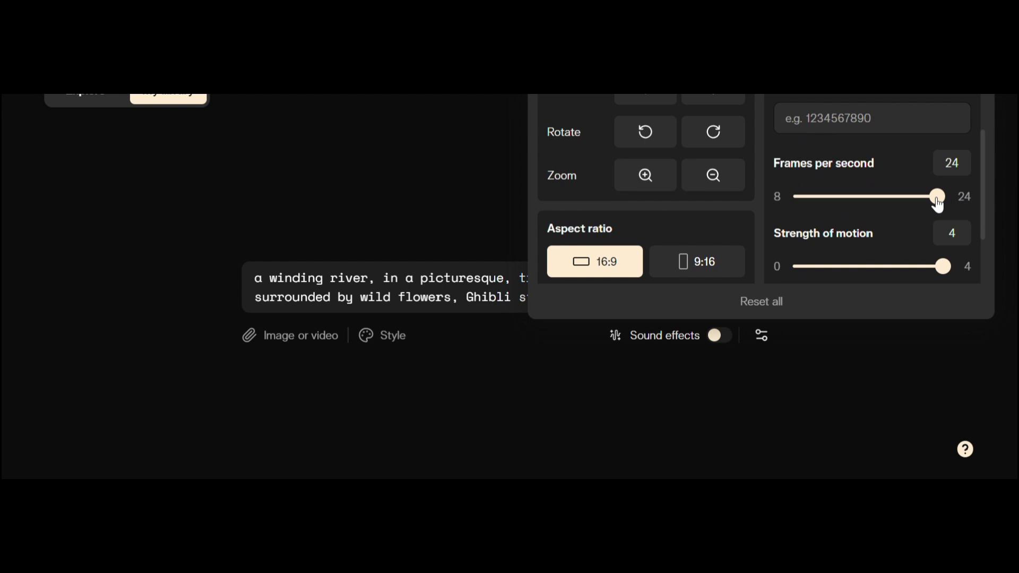
# Step: Change the frame rate from 24 to 12 fps and motion strength from 1 to 4
pyautogui.moveTo(936, 197); pyautogui.dragTo(836, 197)
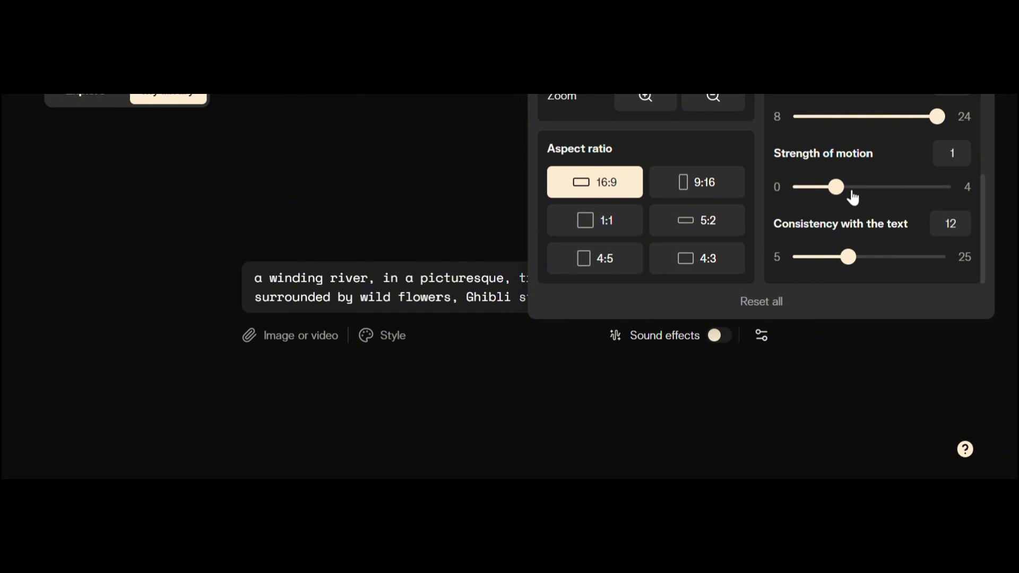
pyautogui.moveTo(851, 193); pyautogui.dragTo(949, 195)
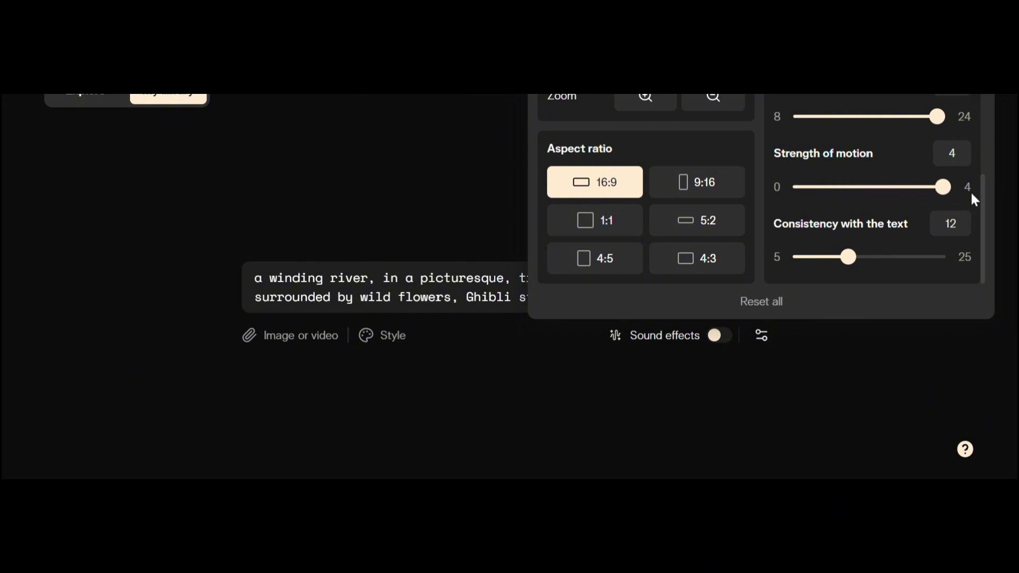
pyautogui.scroll(5, 970, 190)
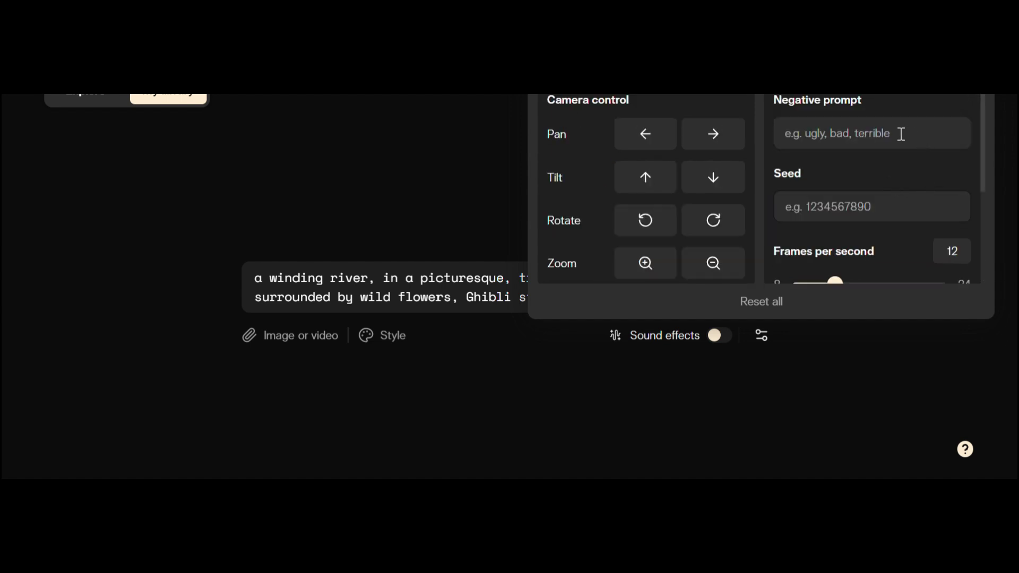
# Step: Enter the negative prompt 'blurry, ugly, low quality, low resolution' and close the settings panel
pyautogui.click(888, 148)
pyautogui.write('b')
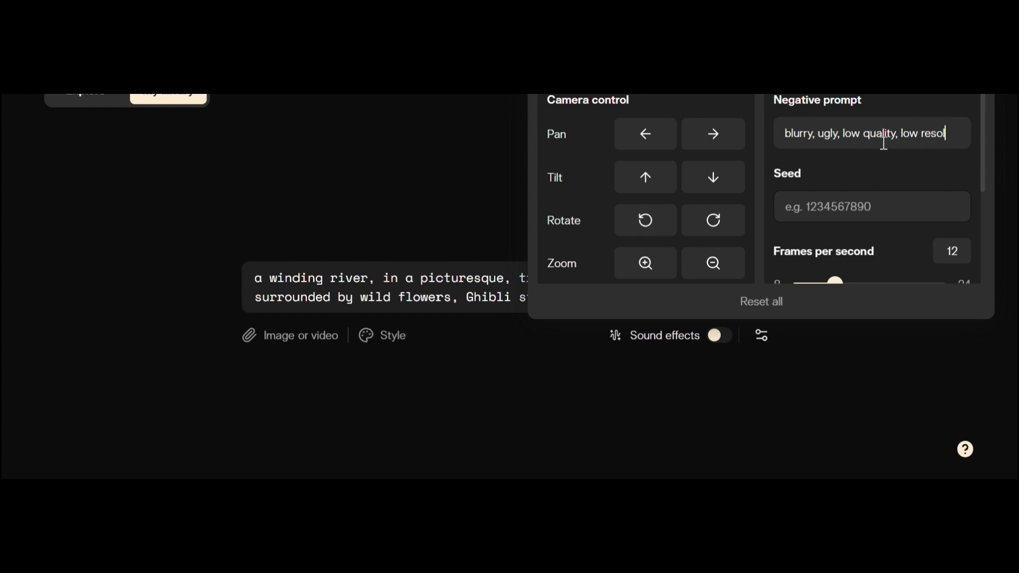
pyautogui.write('ution')
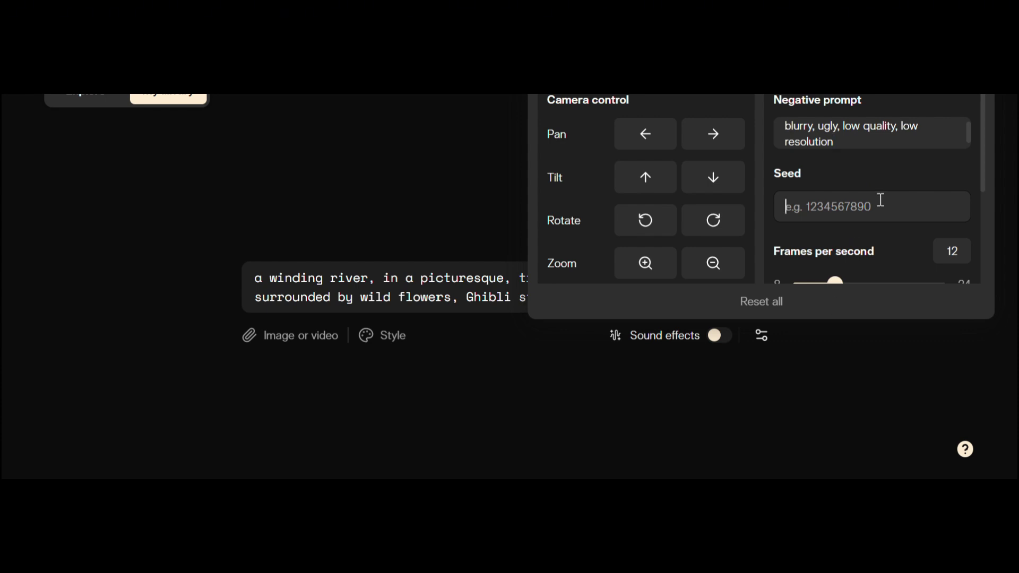
pyautogui.write('213213')
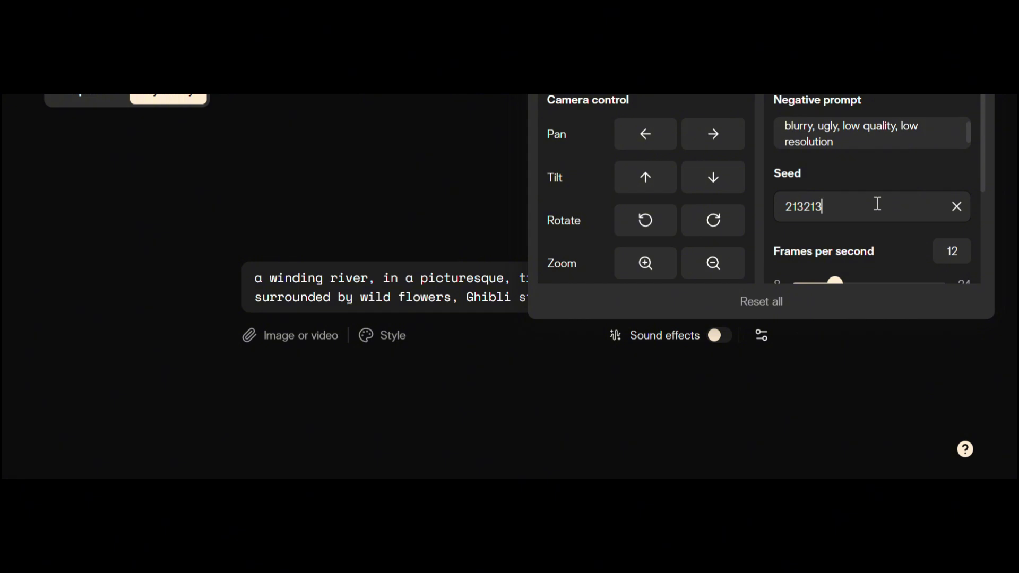
pyautogui.write('0')
pyautogui.click(857, 342)
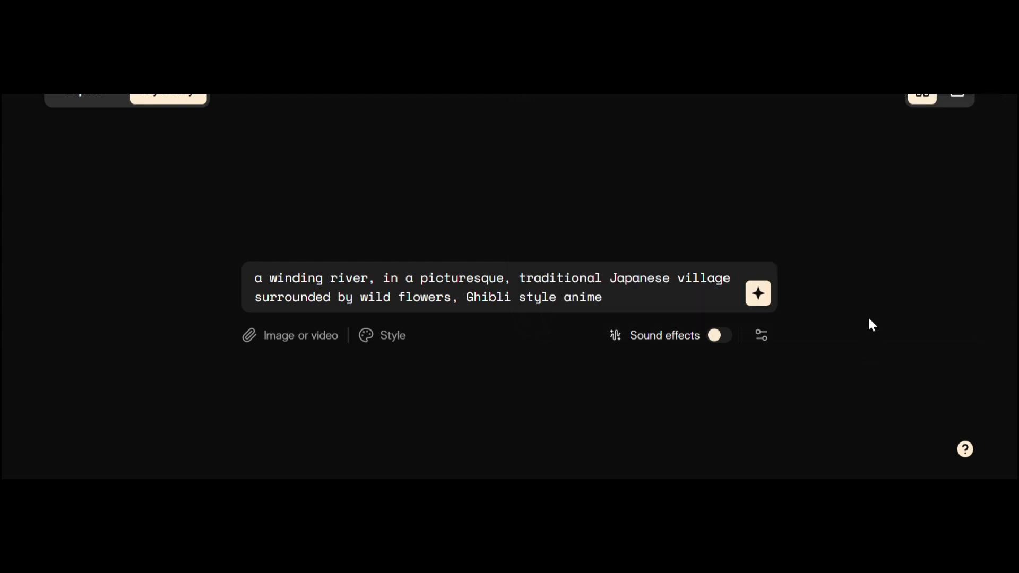
# Step: Generate the Ghibli village river clip, view it enlarged, then close the preview
pyautogui.click(758, 294)
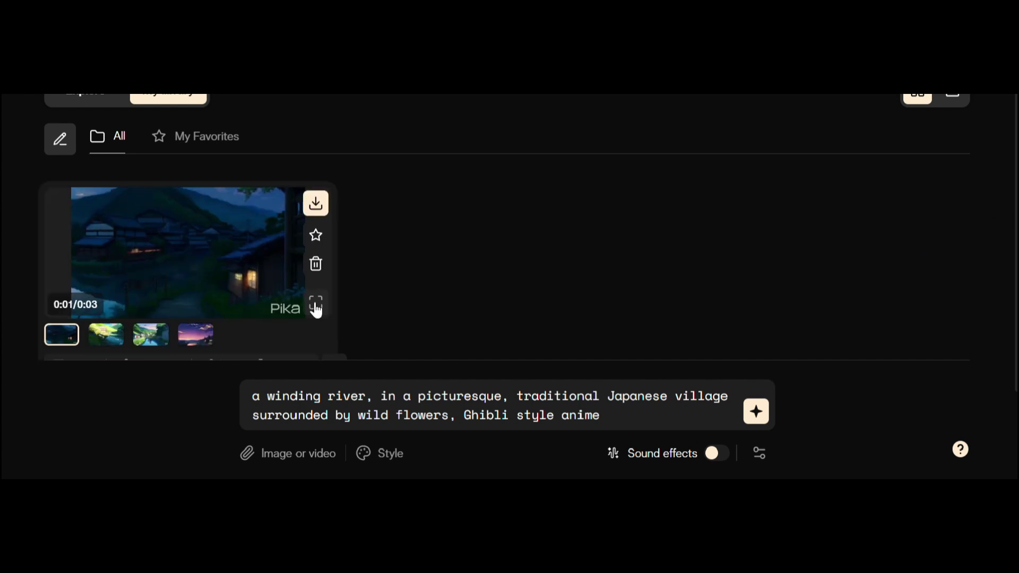
pyautogui.click(316, 305)
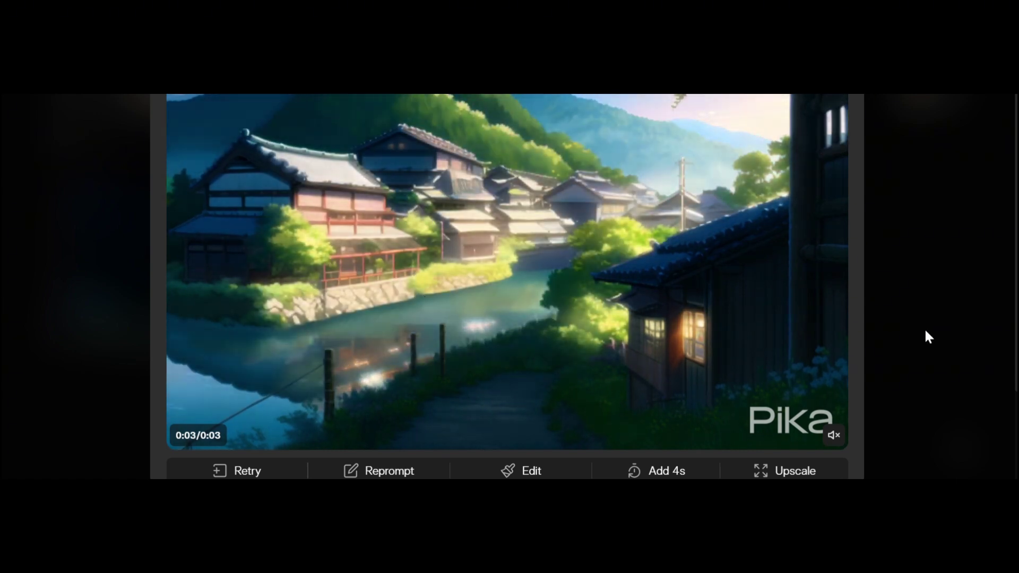
pyautogui.click(924, 328)
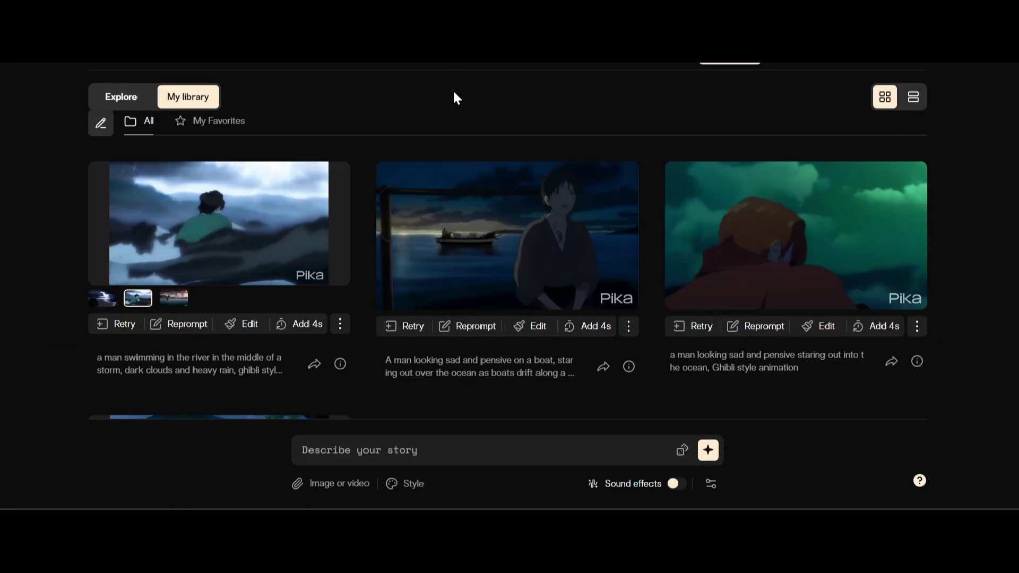
pyautogui.scroll(-2, 453, 89)
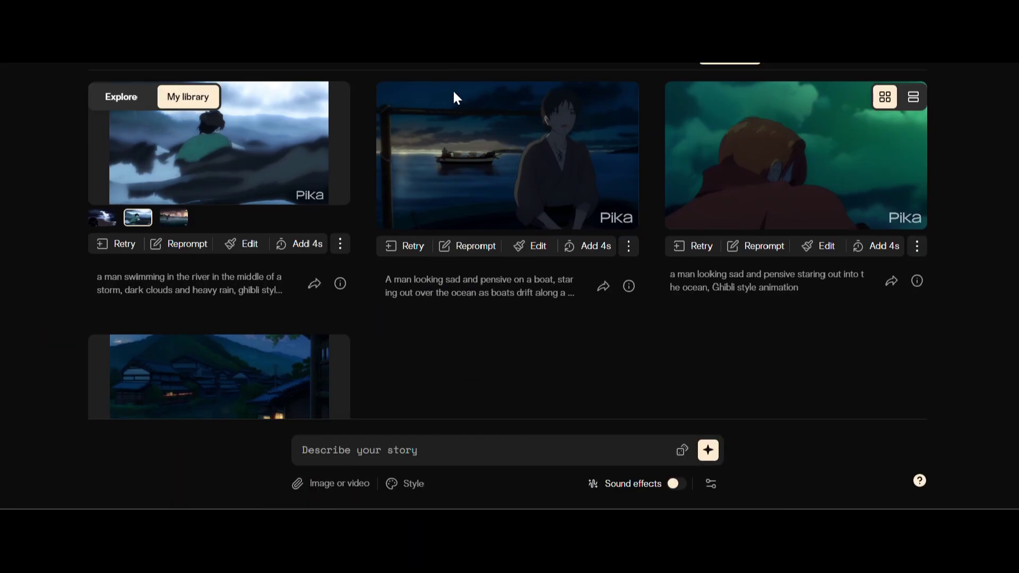
pyautogui.scroll(2, 453, 89)
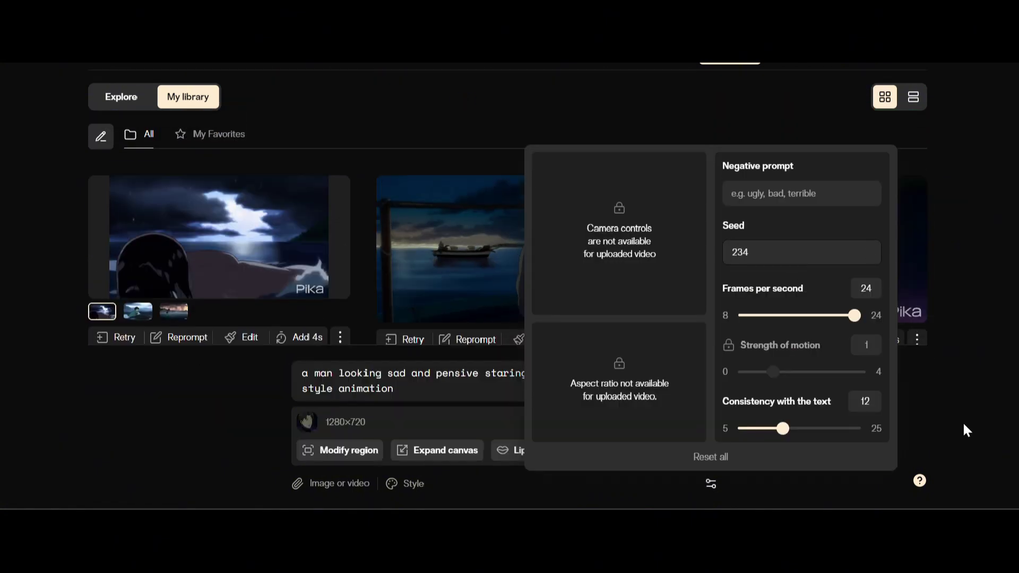
# Step: Close the settings at 24 fps and generate the new video
pyautogui.click(965, 431)
pyautogui.click(708, 387)
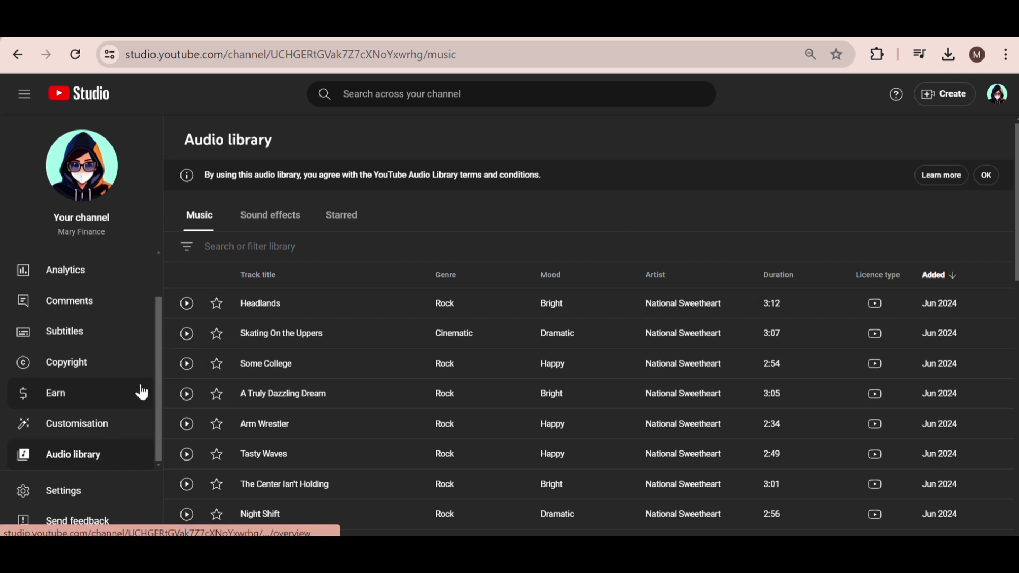
# Step: Filter the YouTube Studio music library by the Inspirational mood and preview the Cosmic track
pyautogui.click(188, 249)
pyautogui.click(232, 345)
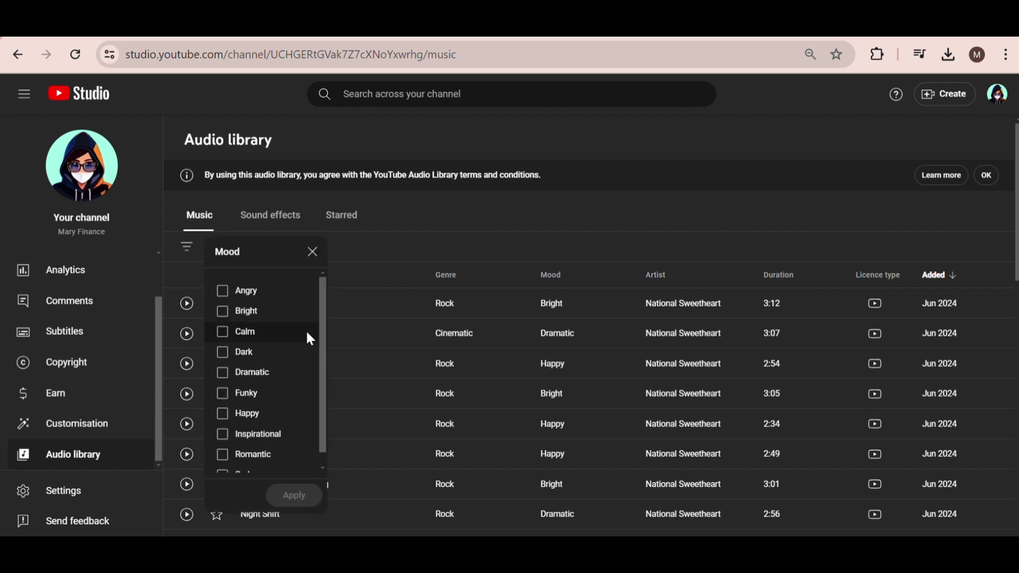
pyautogui.click(222, 433)
pyautogui.click(294, 495)
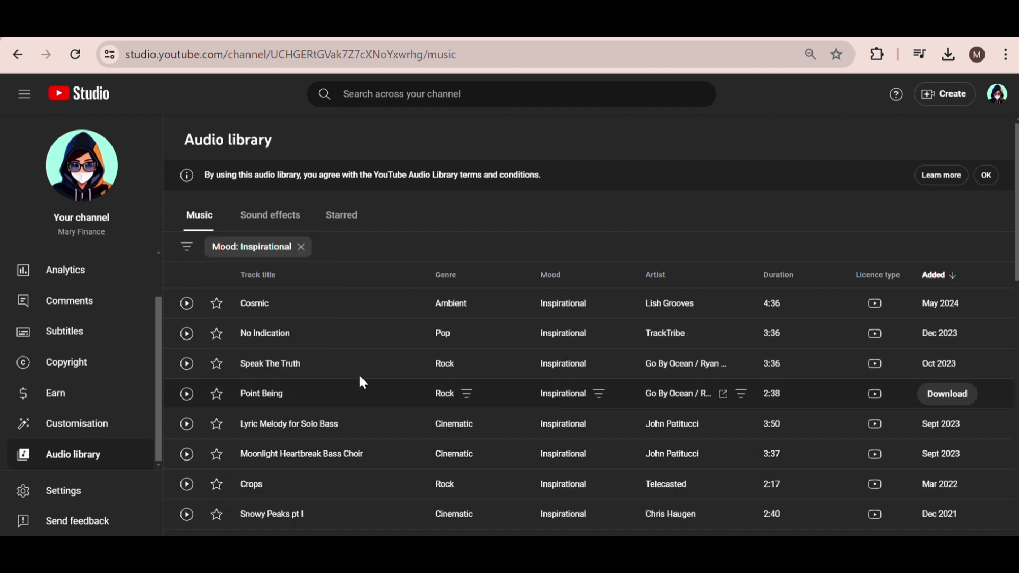
pyautogui.click(986, 174)
pyautogui.click(187, 223)
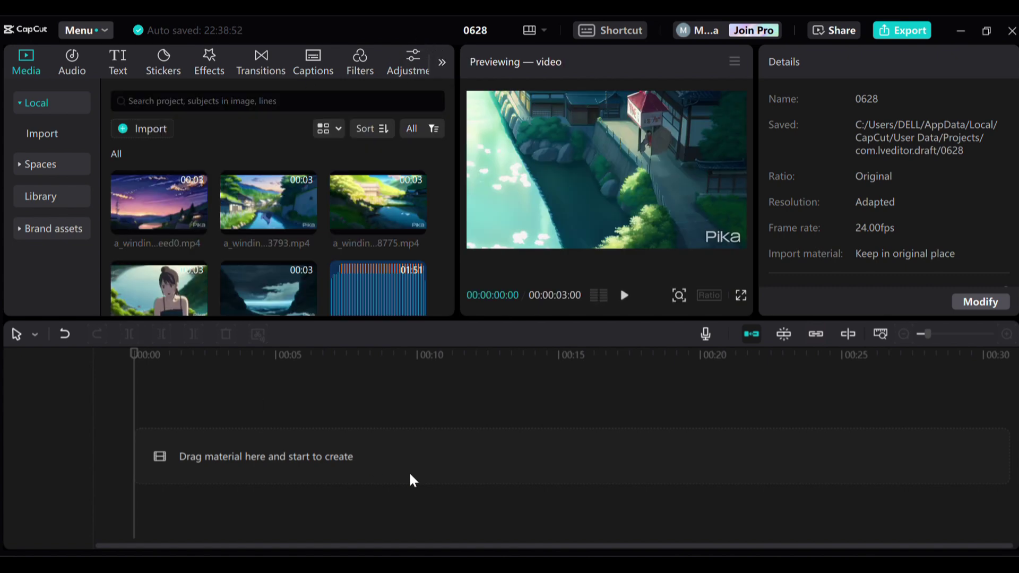
pyautogui.scroll(-3, 335, 240)
pyautogui.scroll(-3, 336, 209)
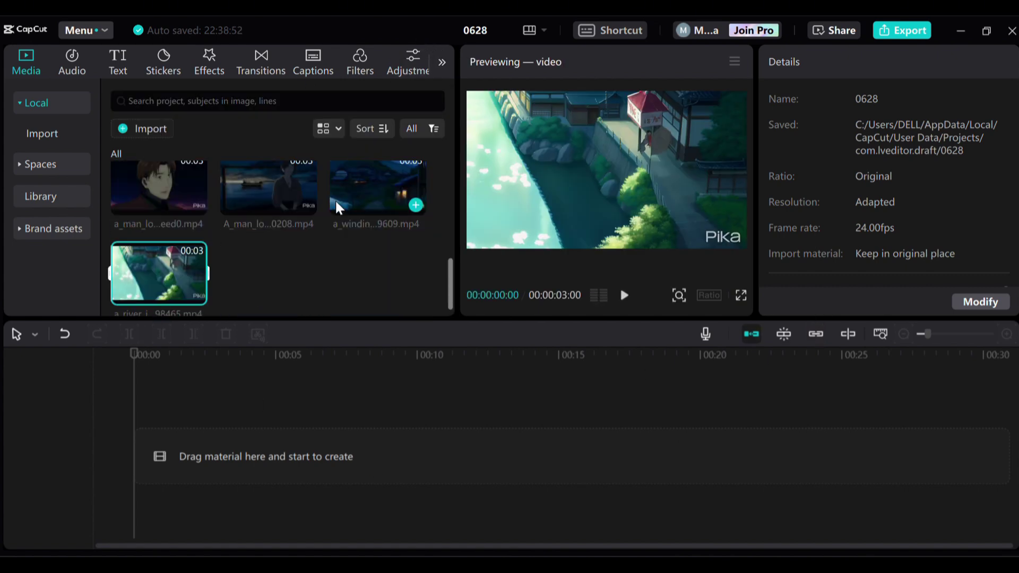
pyautogui.scroll(5, 336, 209)
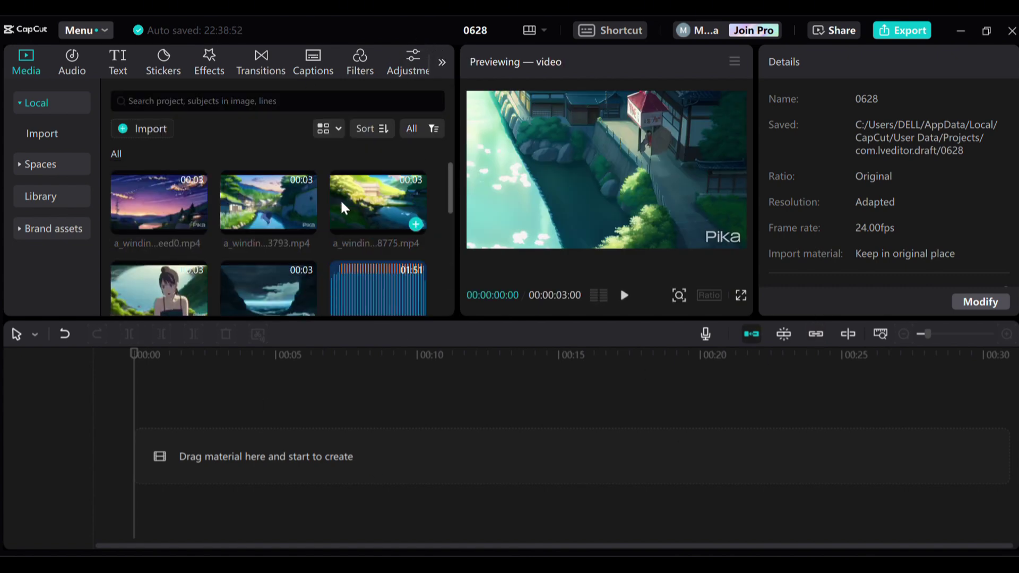
pyautogui.scroll(-5, 380, 217)
# Step: Add the ElevenLabs voiceover and Golden Cage mp3s to the timeline and play them back
pyautogui.click(416, 245)
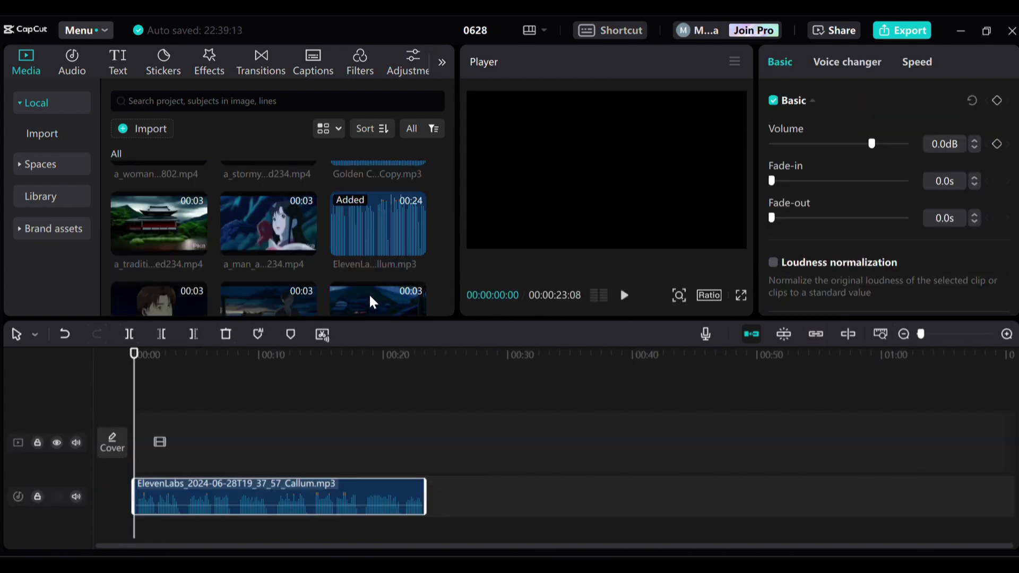
pyautogui.moveTo(378, 207); pyautogui.dragTo(149, 534)
pyautogui.scroll(-3, 304, 389)
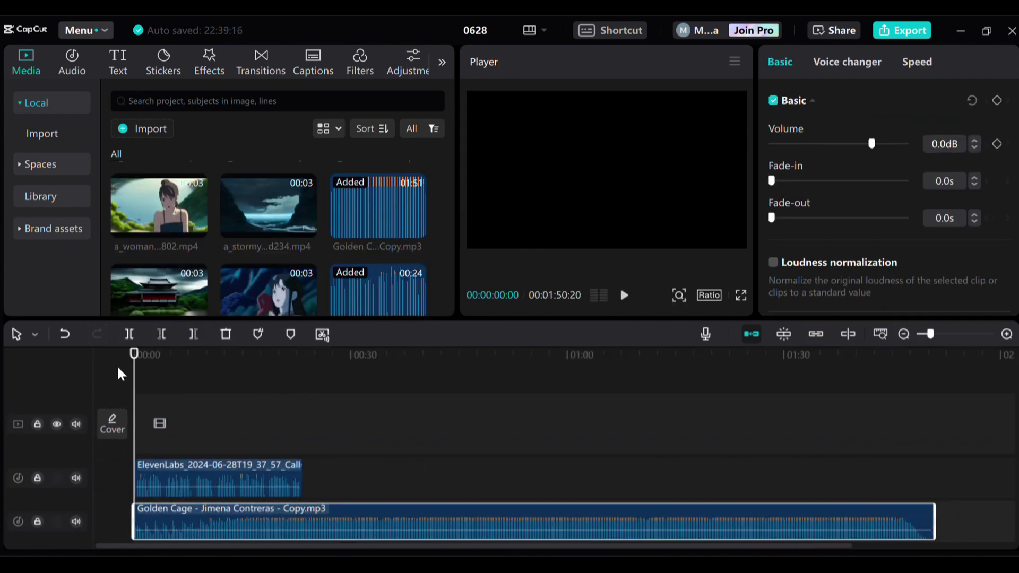
pyautogui.moveTo(134, 356)
pyautogui.mouseDown()
pyautogui.moveTo(313, 374)
pyautogui.moveTo(189, 392)
pyautogui.mouseUp()
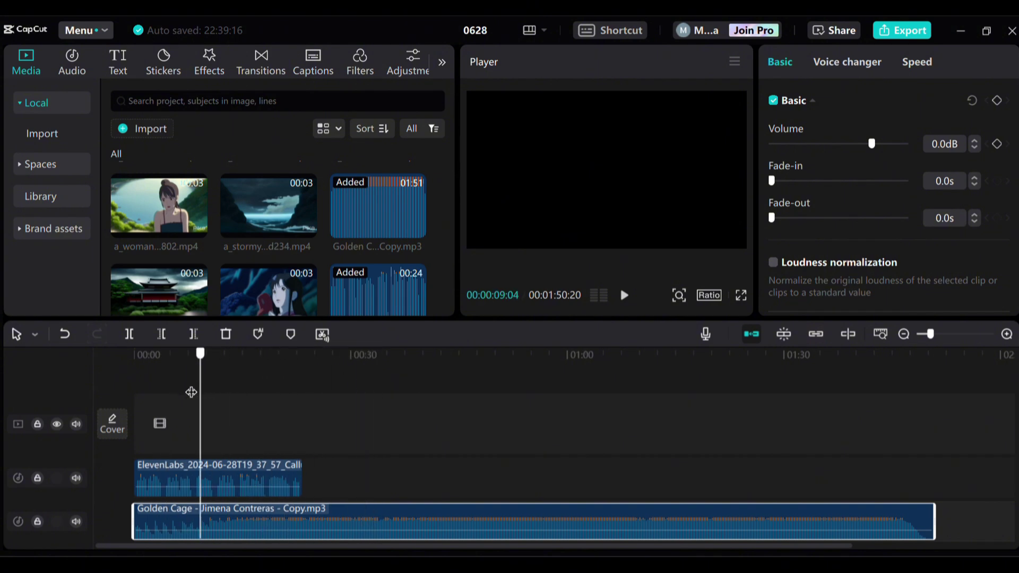
pyautogui.click(623, 294)
pyautogui.scroll(1, 343, 457)
pyautogui.scroll(1, 374, 441)
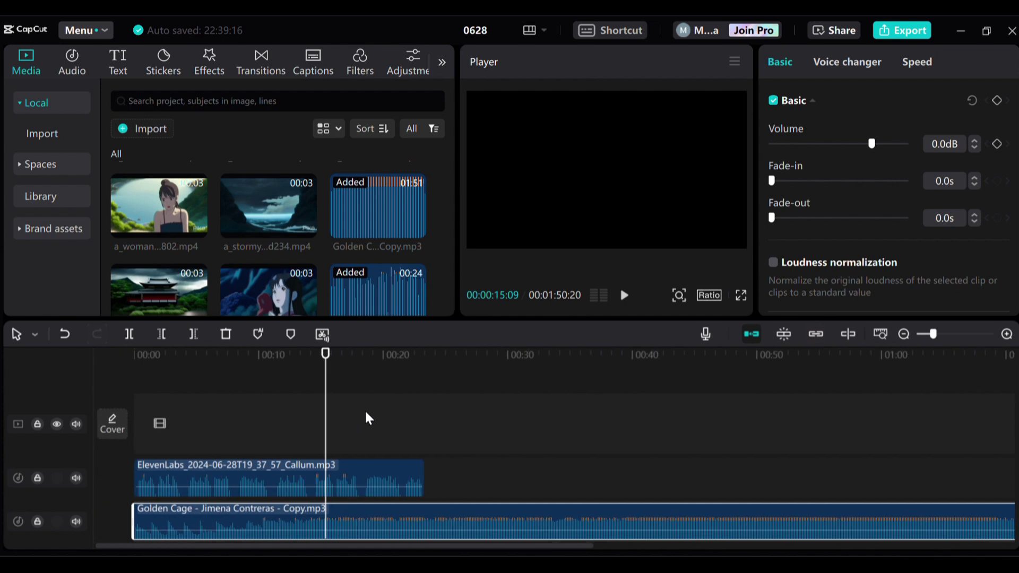
# Step: Play back the voiceover-and-music mix to hear the current timing
pyautogui.click(643, 431)
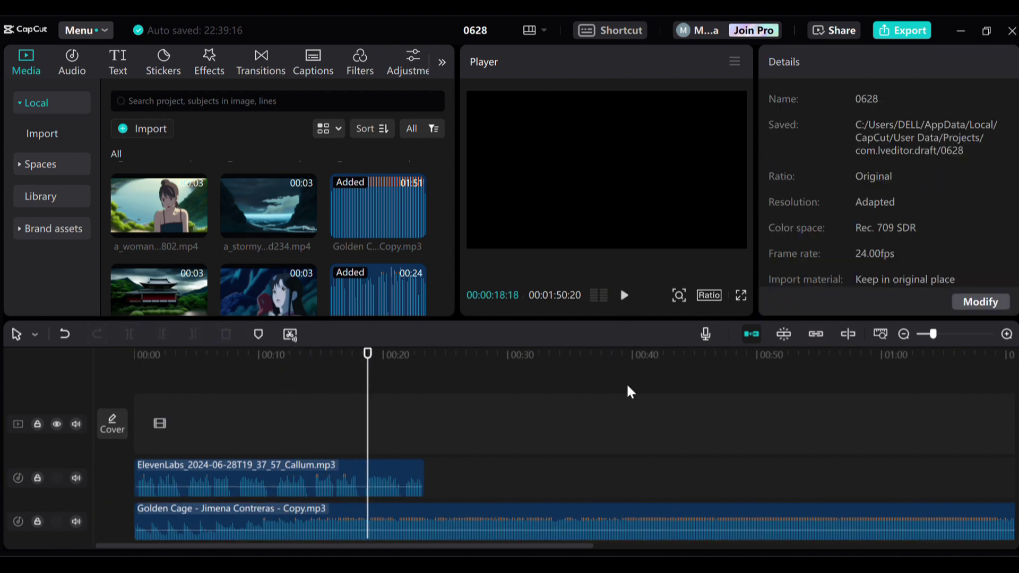
pyautogui.click(752, 436)
pyautogui.click(302, 366)
pyautogui.click(625, 295)
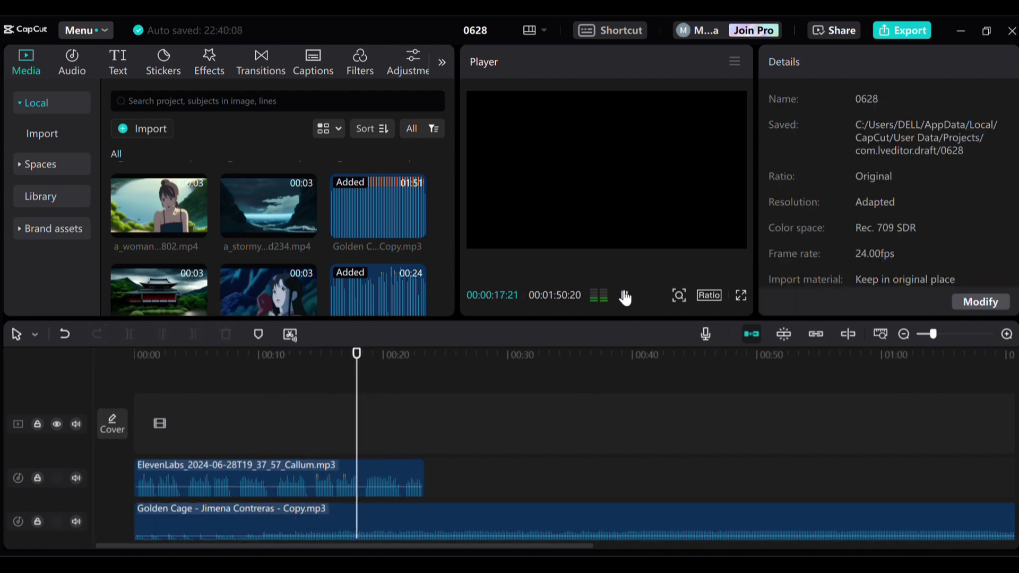
# Step: Shift the ElevenLabs voiceover clip later and replay to check its timing
pyautogui.click(351, 486)
pyautogui.moveTo(350, 485); pyautogui.dragTo(469, 481)
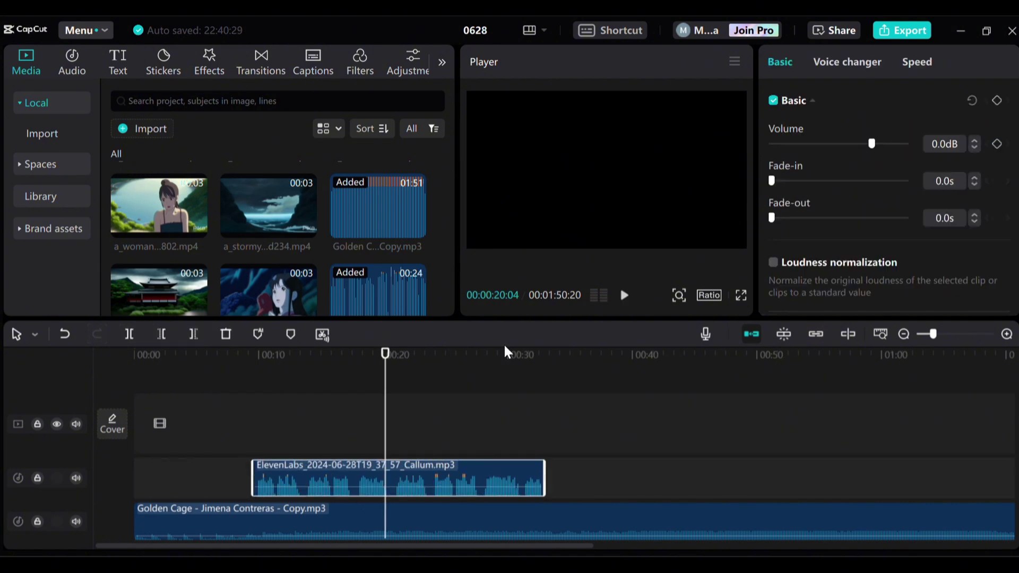
pyautogui.click(621, 296)
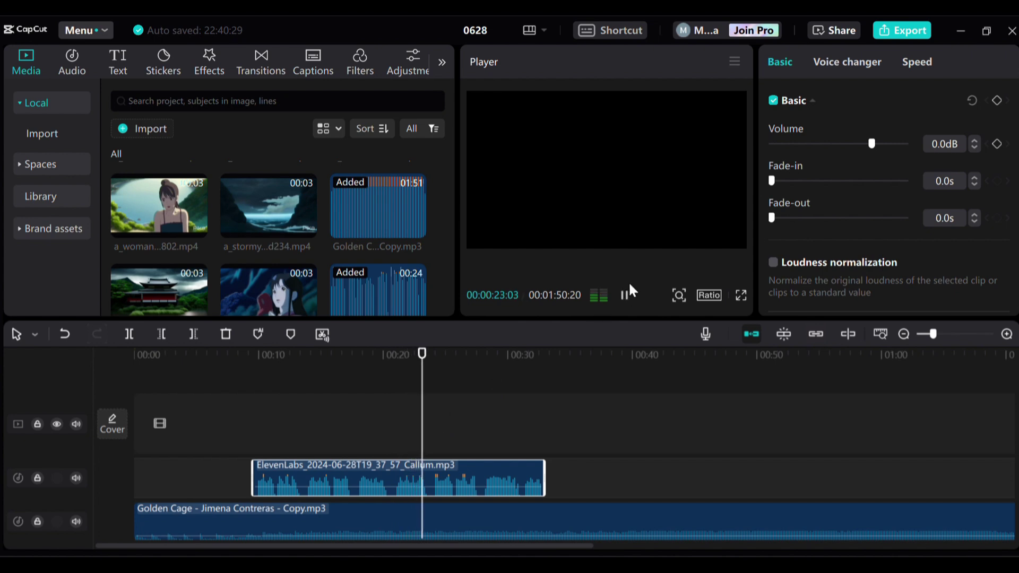
pyautogui.click(624, 299)
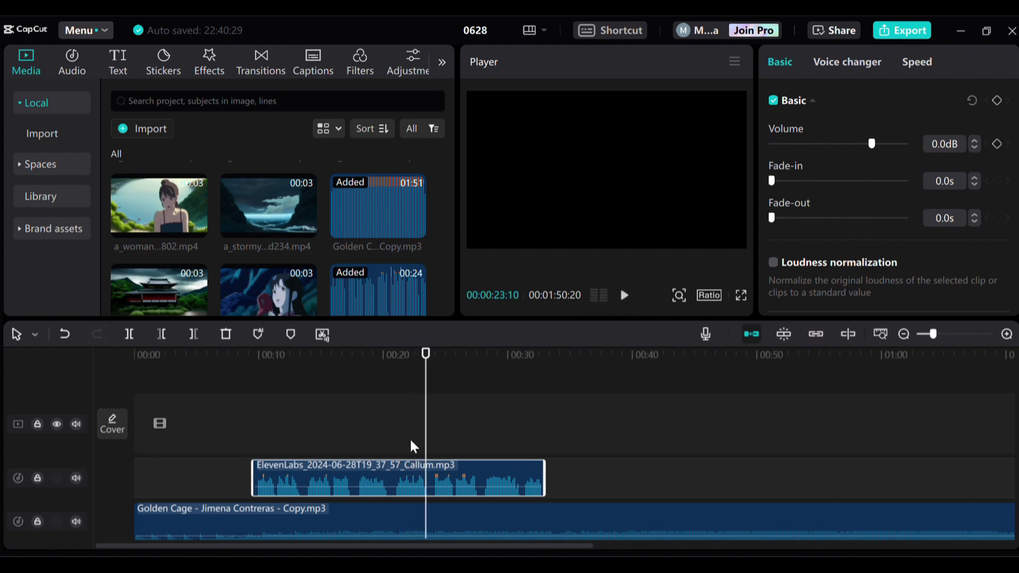
# Step: Nudge the voiceover further right, replay it, and park the playhead near 11 seconds
pyautogui.moveTo(395, 480); pyautogui.dragTo(433, 480)
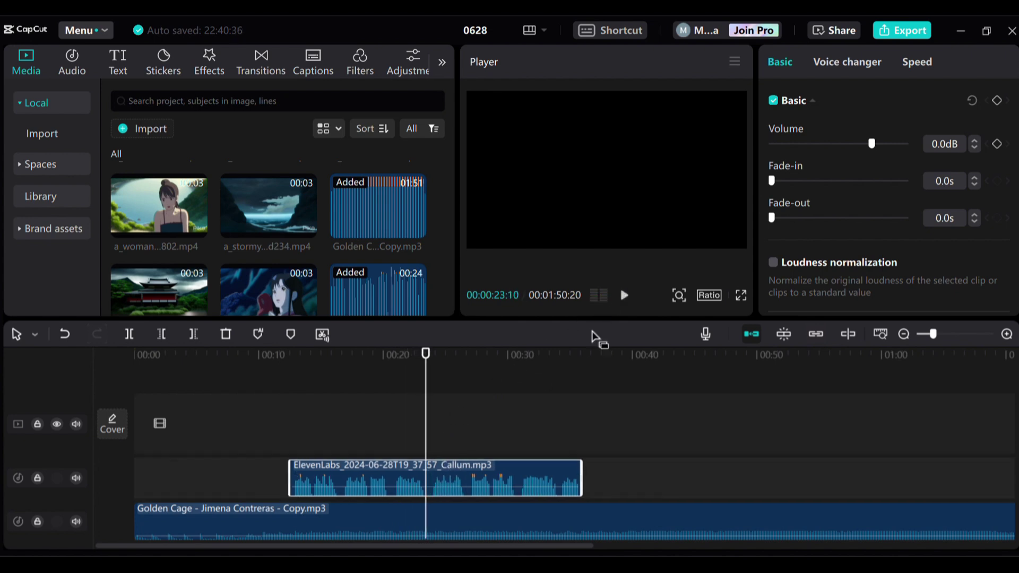
pyautogui.click(624, 295)
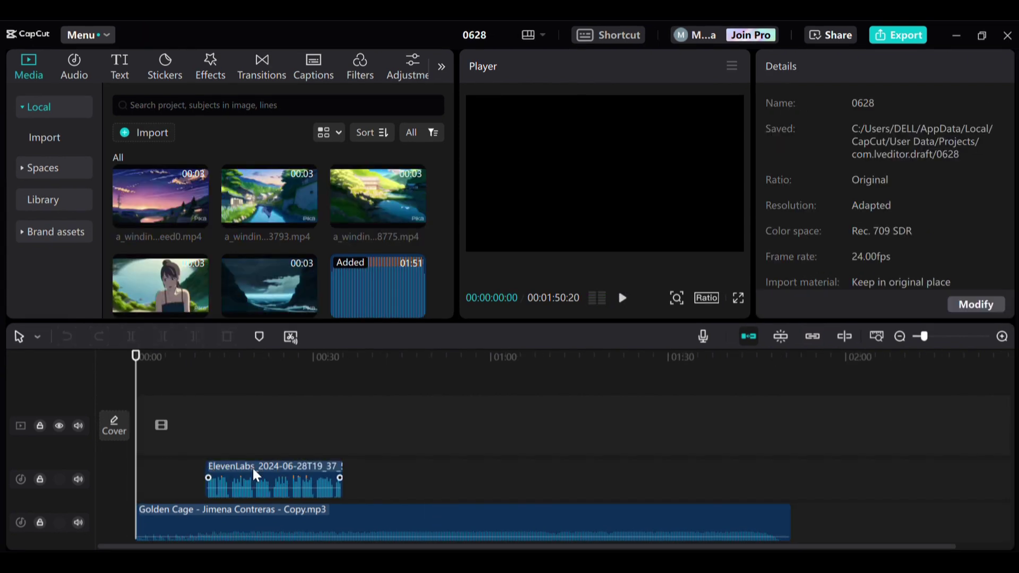
pyautogui.moveTo(190, 438); pyautogui.dragTo(205, 436)
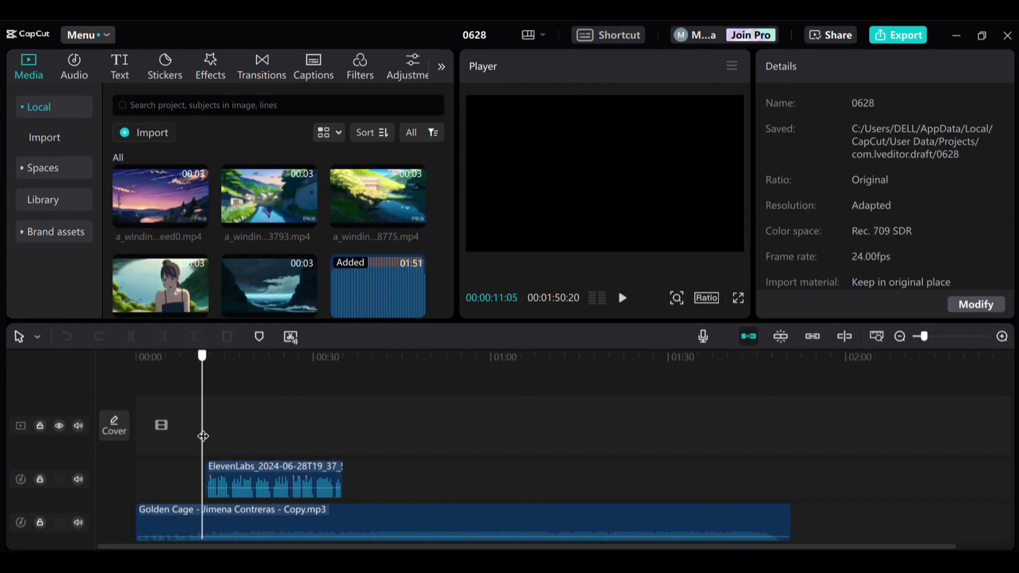
pyautogui.click(199, 529)
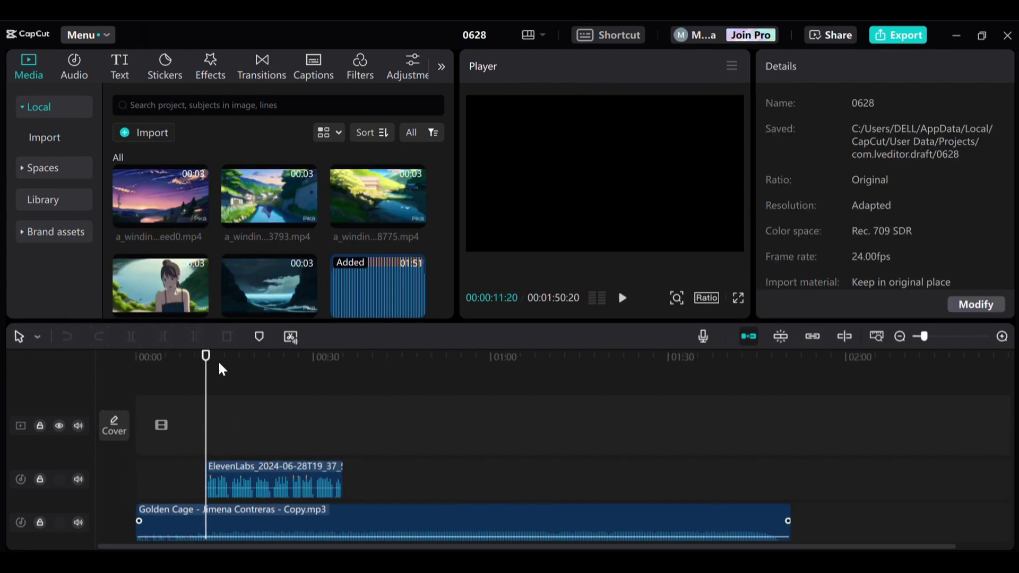
# Step: Delete the Golden Cage music before the voiceover and move both audio clips to 00:00
pyautogui.click(245, 529)
pyautogui.click(133, 336)
pyautogui.click(160, 525)
pyautogui.press('Delete')
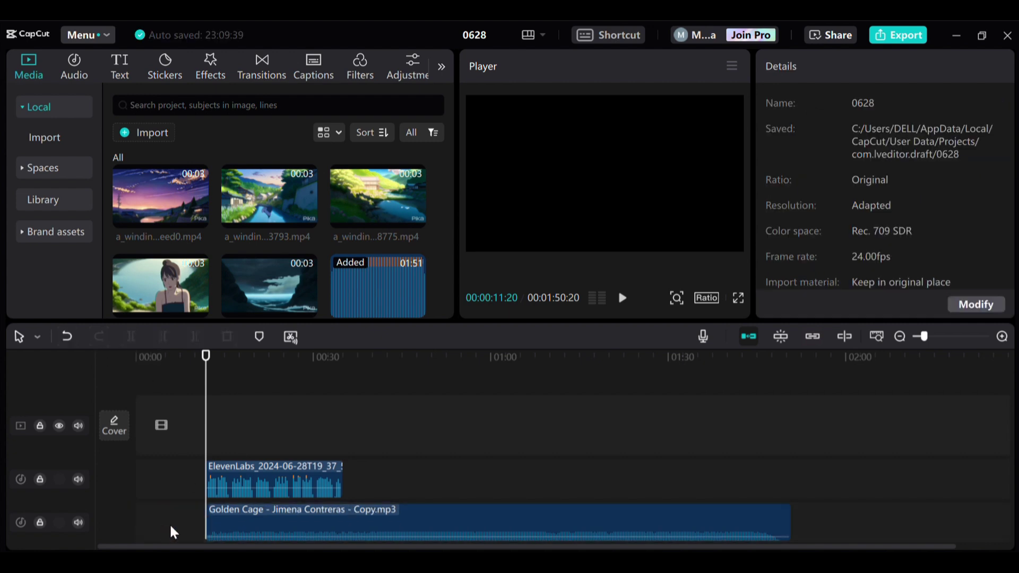
pyautogui.click(239, 482)
pyautogui.moveTo(223, 525); pyautogui.dragTo(155, 484)
# Step: Split off and delete the Golden Cage music past the voiceover's end
pyautogui.click(276, 432)
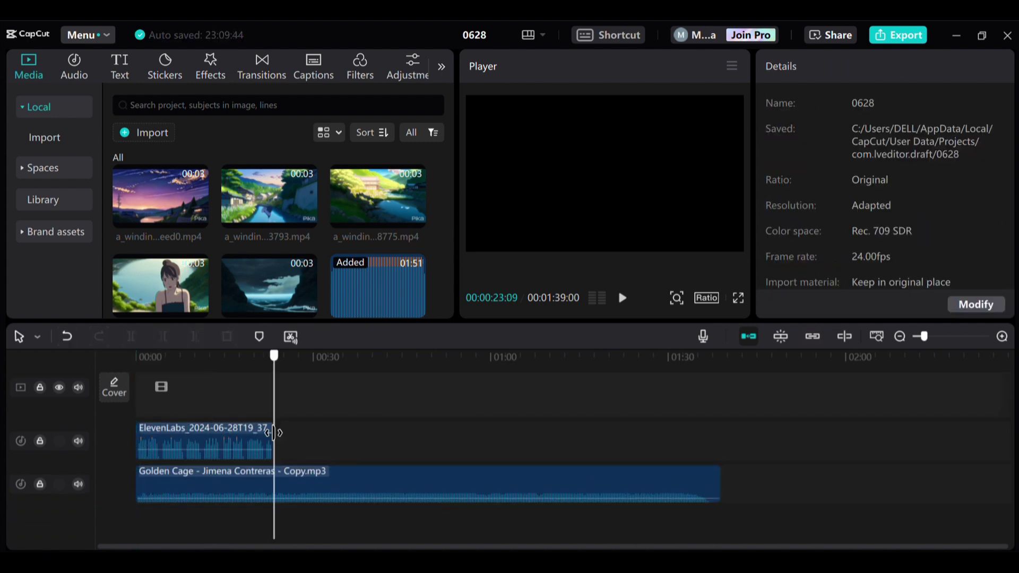
pyautogui.click(239, 493)
pyautogui.click(132, 336)
pyautogui.click(398, 490)
pyautogui.press('Delete')
# Step: Return the playhead to the start and set the project ratio to 9:16
pyautogui.click(194, 375)
pyautogui.click(135, 363)
pyautogui.click(706, 297)
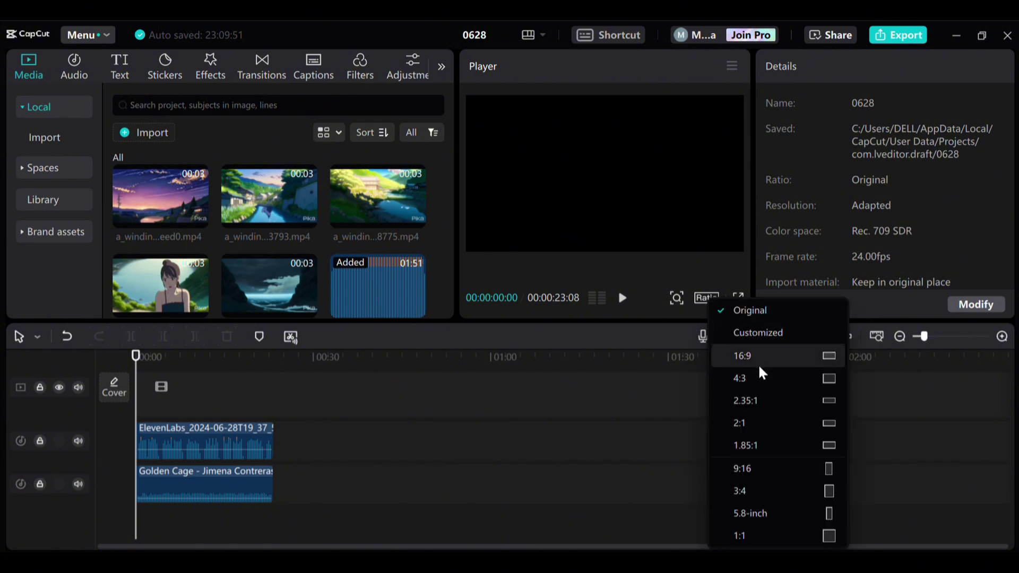
pyautogui.click(764, 468)
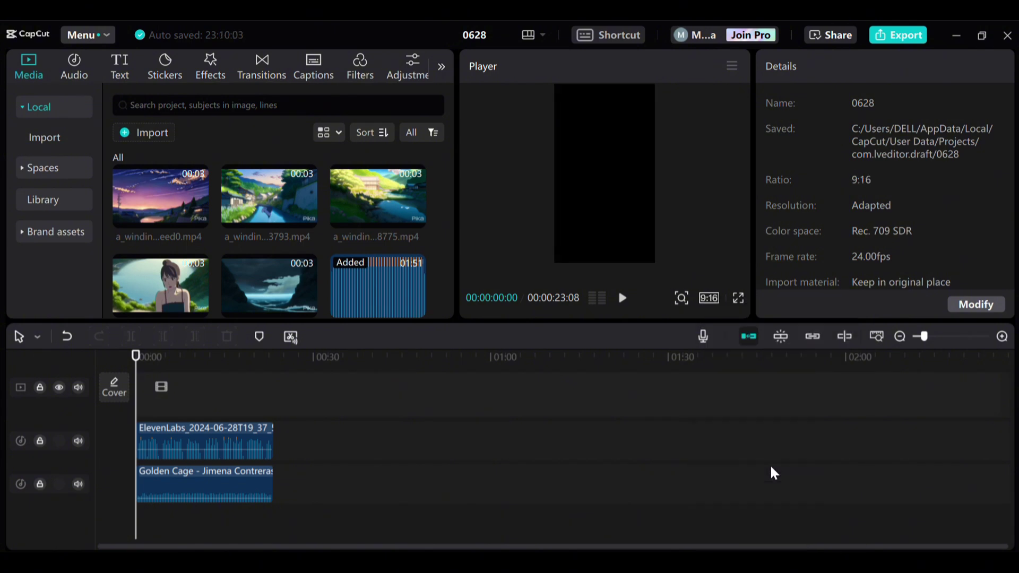
# Step: Add the sunset anime clip, scale it to fill the 9:16 frame, and preview it
pyautogui.click(198, 217)
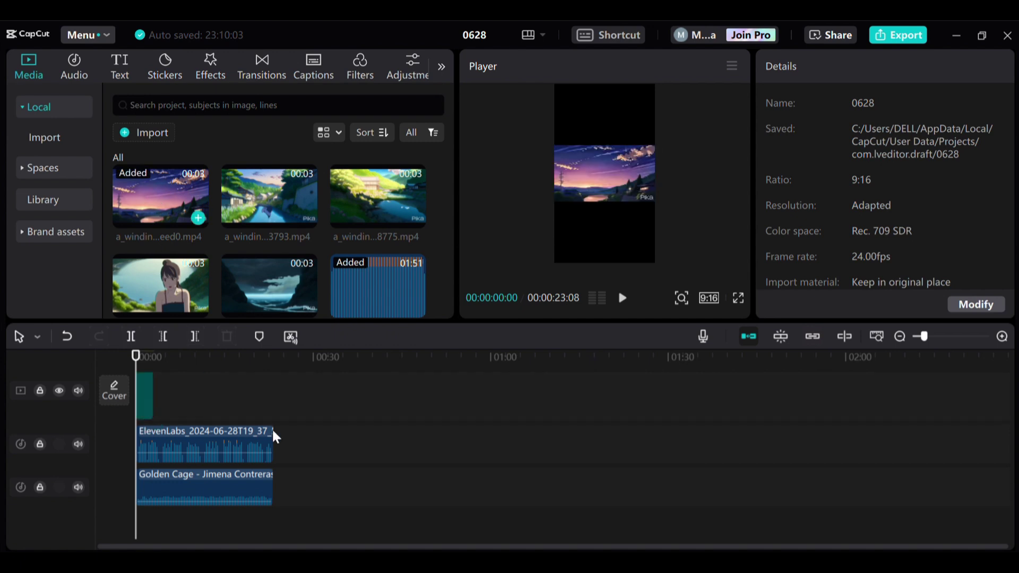
pyautogui.click(143, 396)
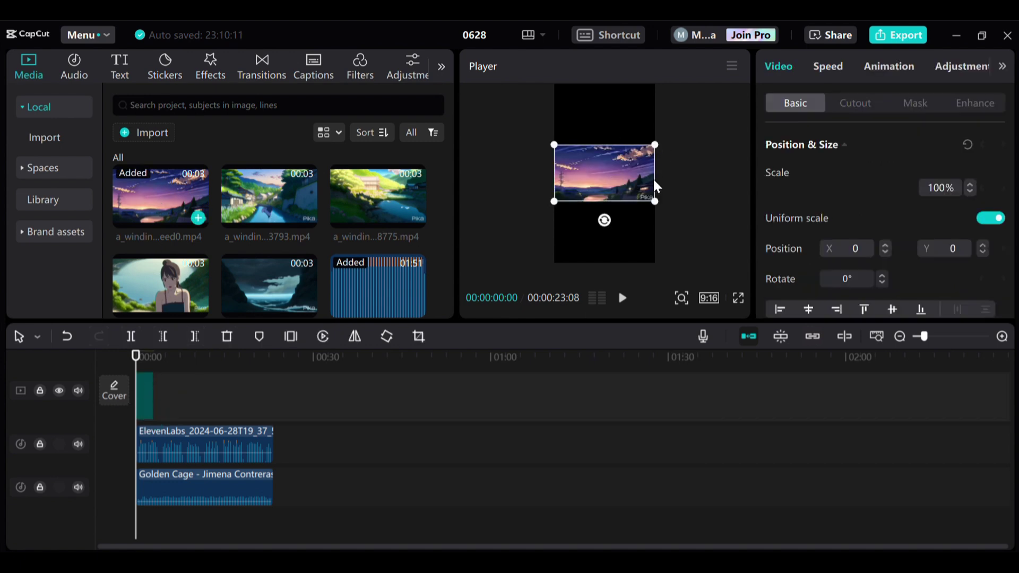
pyautogui.moveTo(654, 201); pyautogui.dragTo(750, 231)
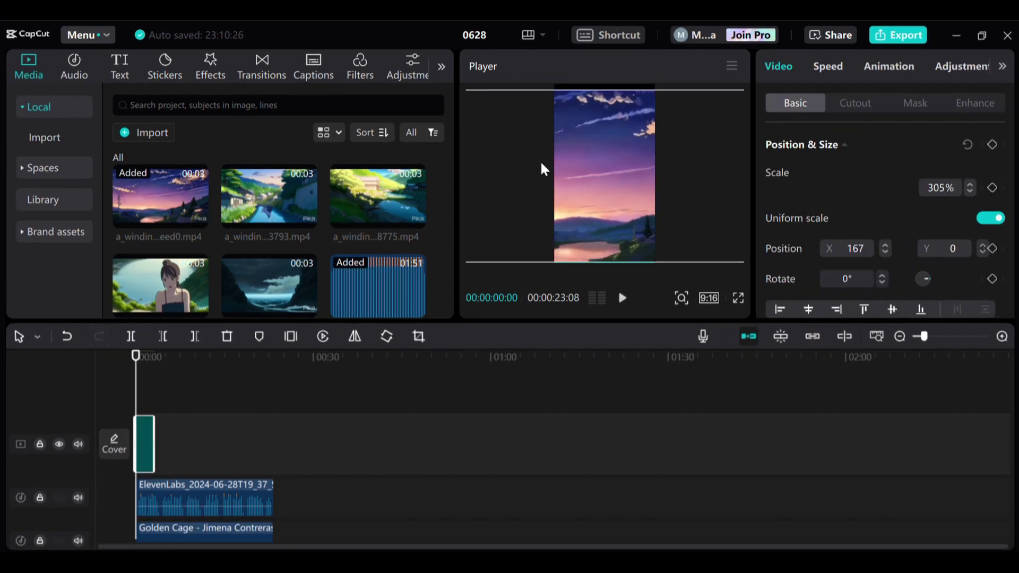
pyautogui.click(621, 297)
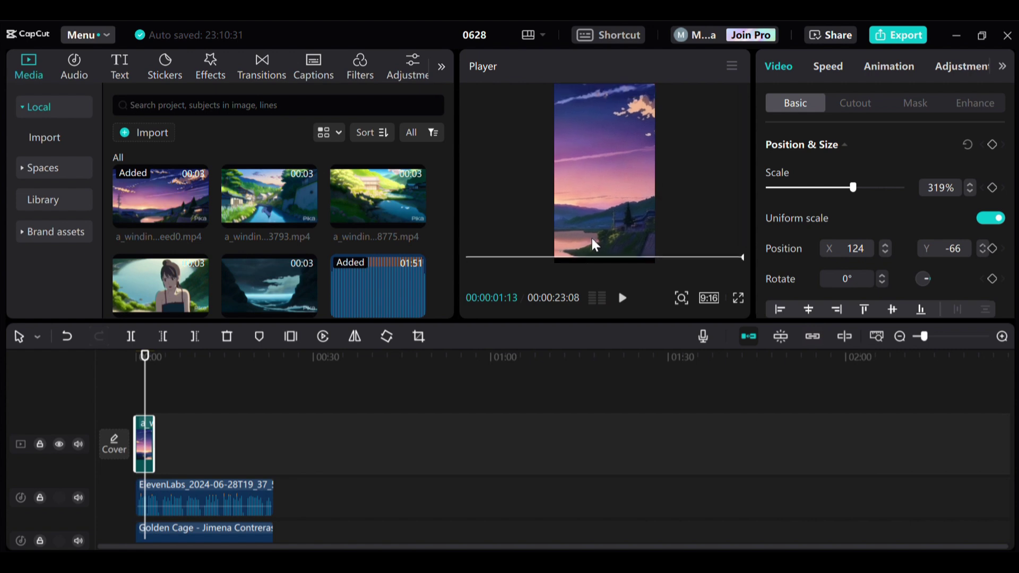
pyautogui.click(625, 305)
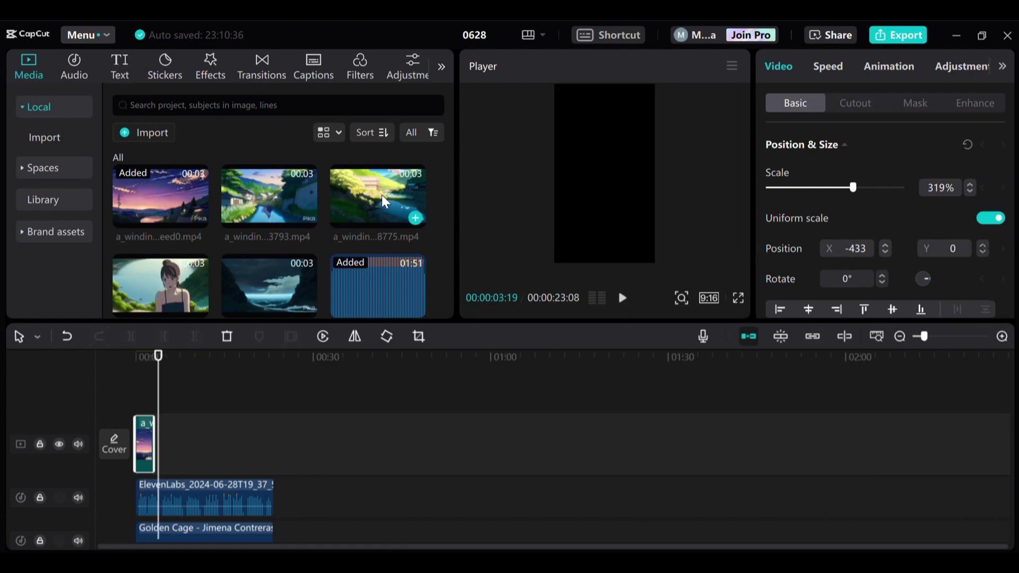
# Step: Add the next anime clip after it, enlarge and reframe it, and preview it
pyautogui.moveTo(377, 196)
pyautogui.mouseDown()
pyautogui.moveTo(241, 440)
pyautogui.moveTo(171, 442)
pyautogui.mouseUp()
pyautogui.moveTo(657, 204); pyautogui.dragTo(781, 340)
pyautogui.moveTo(637, 231); pyautogui.dragTo(591, 265)
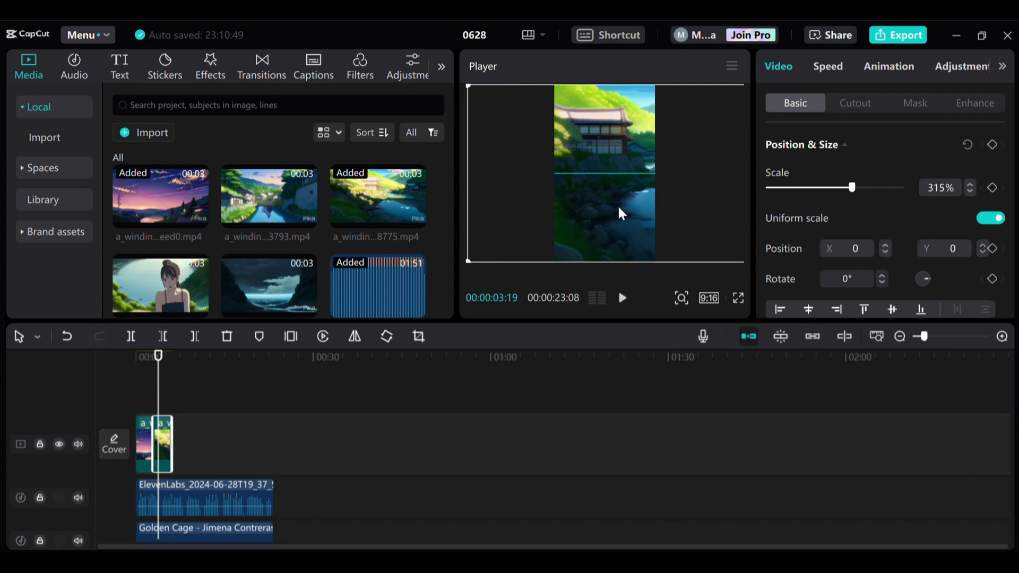
pyautogui.click(621, 298)
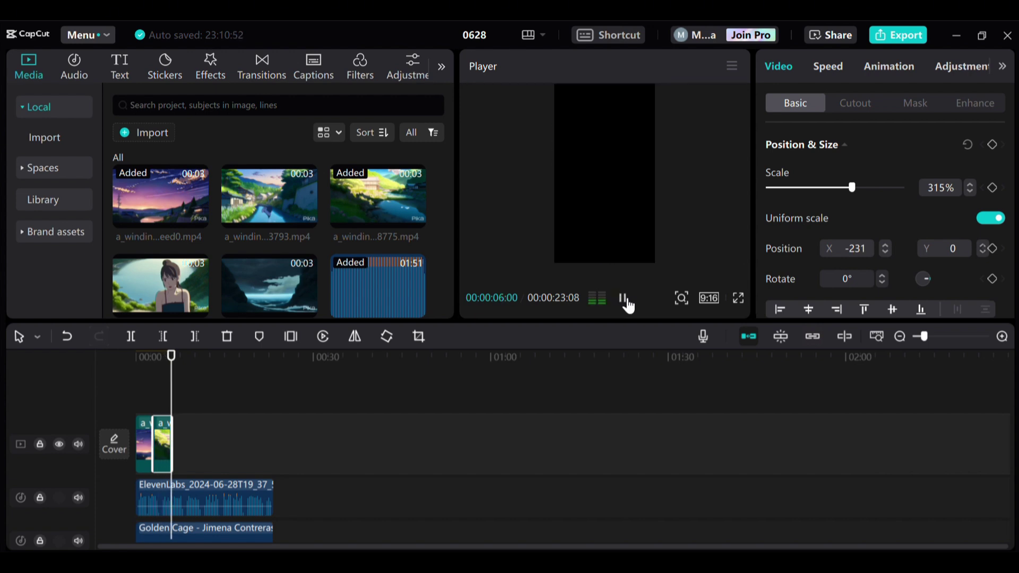
pyautogui.click(622, 298)
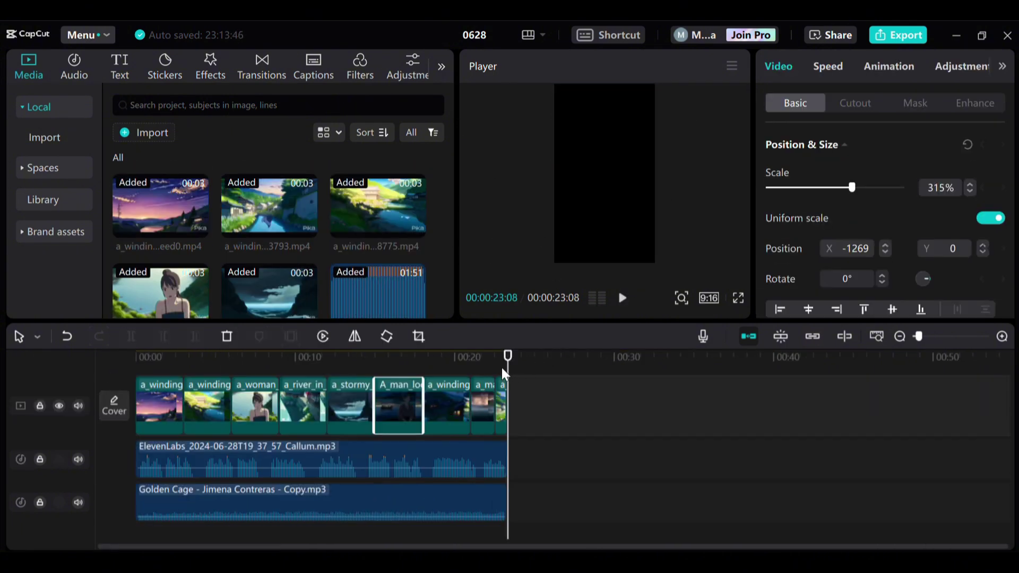
# Step: Set Saturation to -50 and Brightness to -20 on all video clips
pyautogui.moveTo(507, 357)
pyautogui.mouseDown()
pyautogui.moveTo(140, 357)
pyautogui.moveTo(507, 357)
pyautogui.mouseUp()
pyautogui.scroll(1, 563, 400)
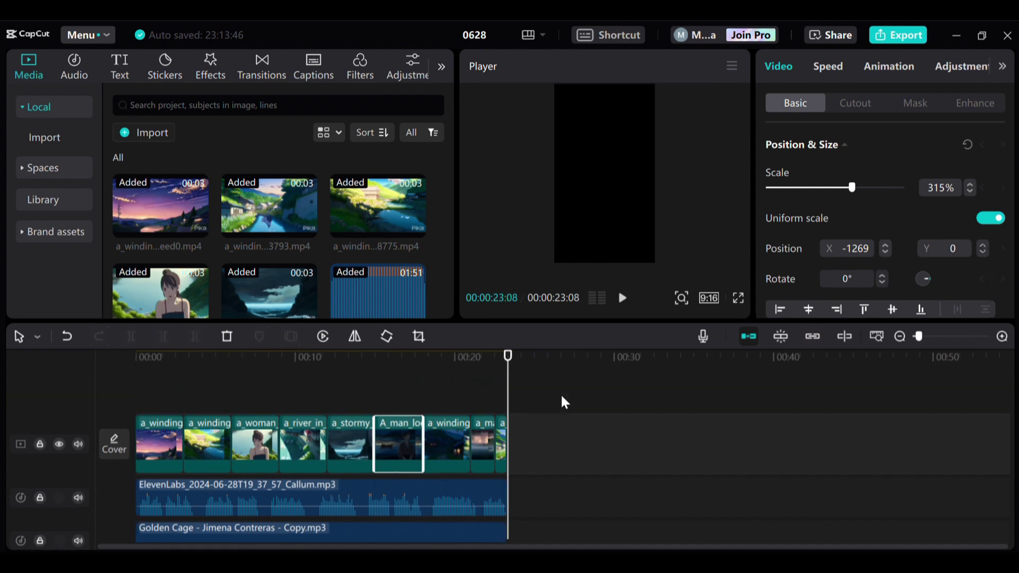
pyautogui.click(368, 395)
pyautogui.hotkey('ctrl', 'a')
pyautogui.click(890, 65)
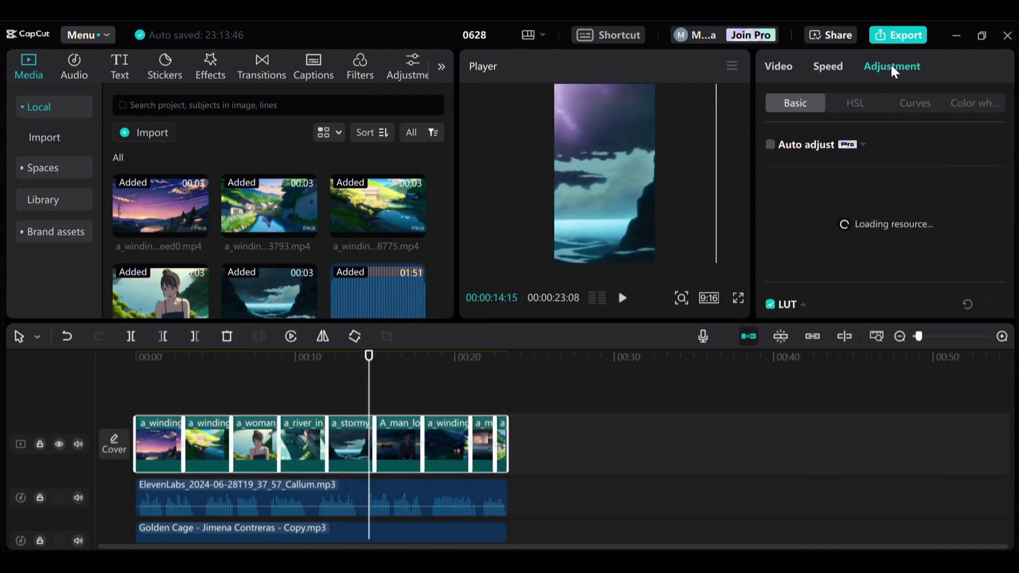
pyautogui.scroll(-2, 888, 179)
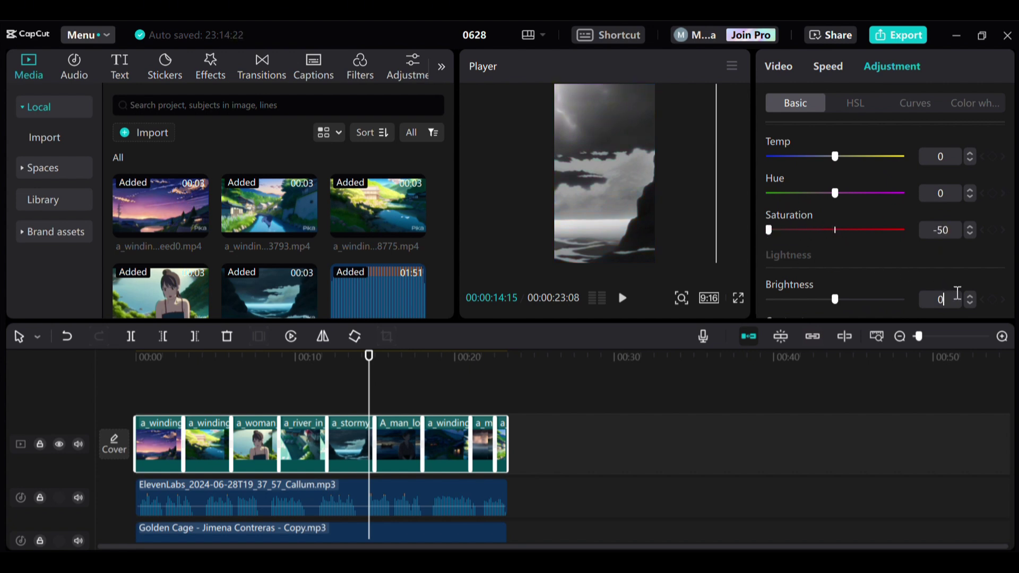
pyautogui.write('-20')
pyautogui.press('Return')
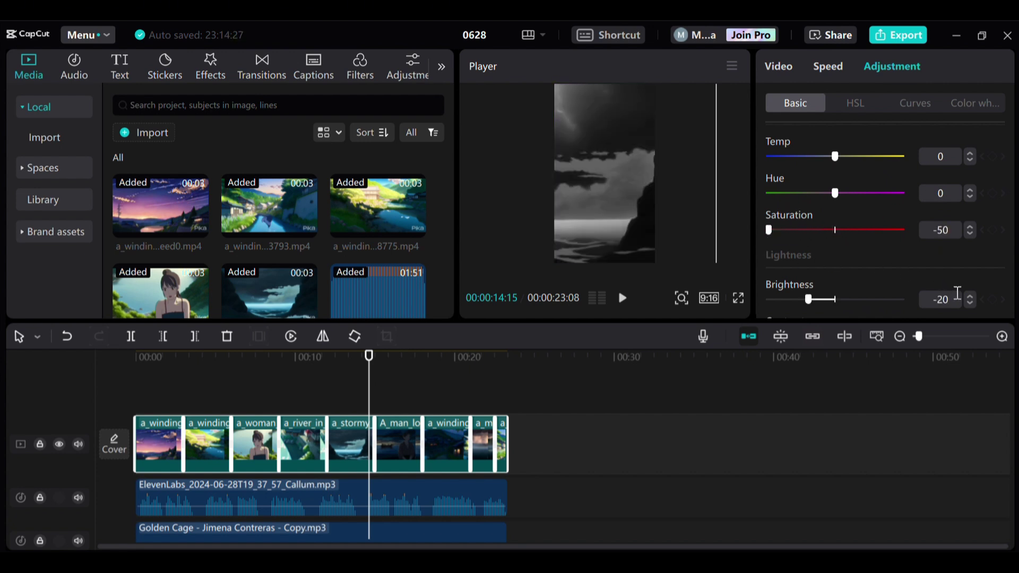
pyautogui.moveTo(368, 367)
pyautogui.mouseDown()
pyautogui.moveTo(134, 407)
pyautogui.moveTo(335, 420)
pyautogui.moveTo(514, 447)
pyautogui.mouseUp()
# Step: Add the 'black noise' effect across the video up to 00:23 and preview the result
pyautogui.click(515, 447)
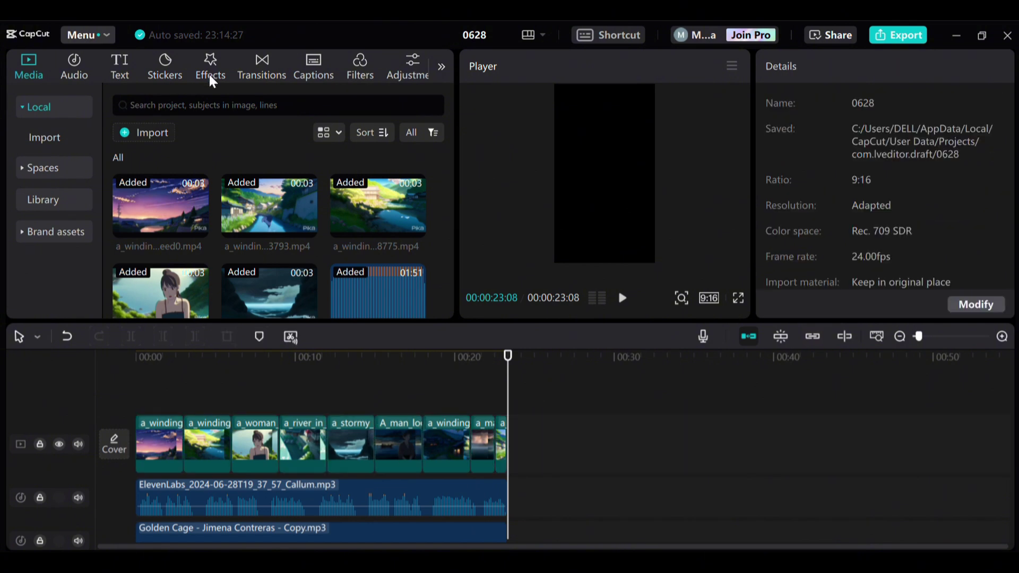
pyautogui.click(210, 67)
pyautogui.click(139, 171)
pyautogui.moveTo(228, 372)
pyautogui.mouseDown()
pyautogui.moveTo(159, 406)
pyautogui.moveTo(504, 433)
pyautogui.mouseUp()
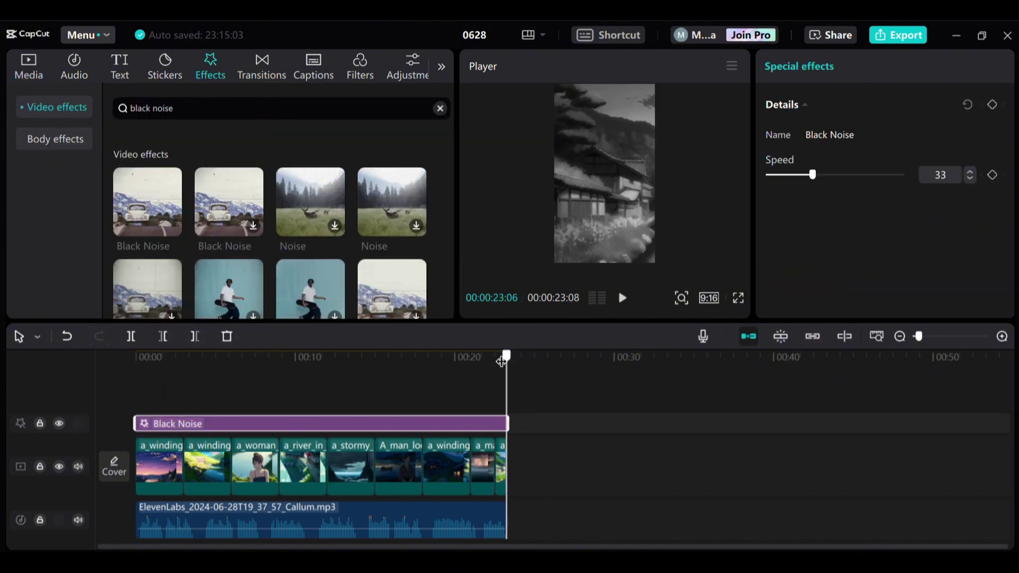
pyautogui.press('Home')
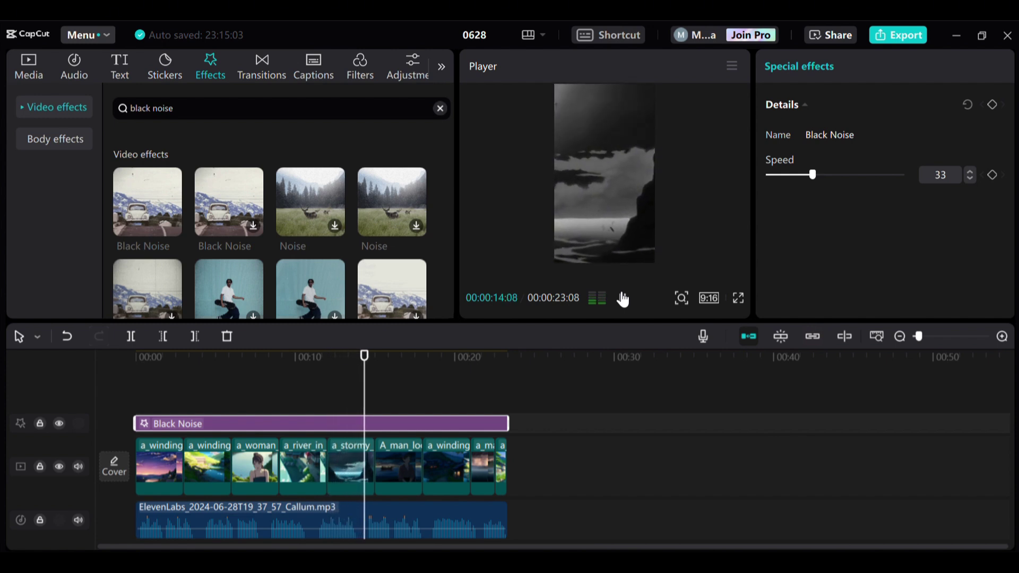
pyautogui.click(622, 298)
pyautogui.moveTo(370, 367)
pyautogui.mouseDown()
pyautogui.moveTo(248, 382)
pyautogui.moveTo(507, 413)
pyautogui.mouseUp()
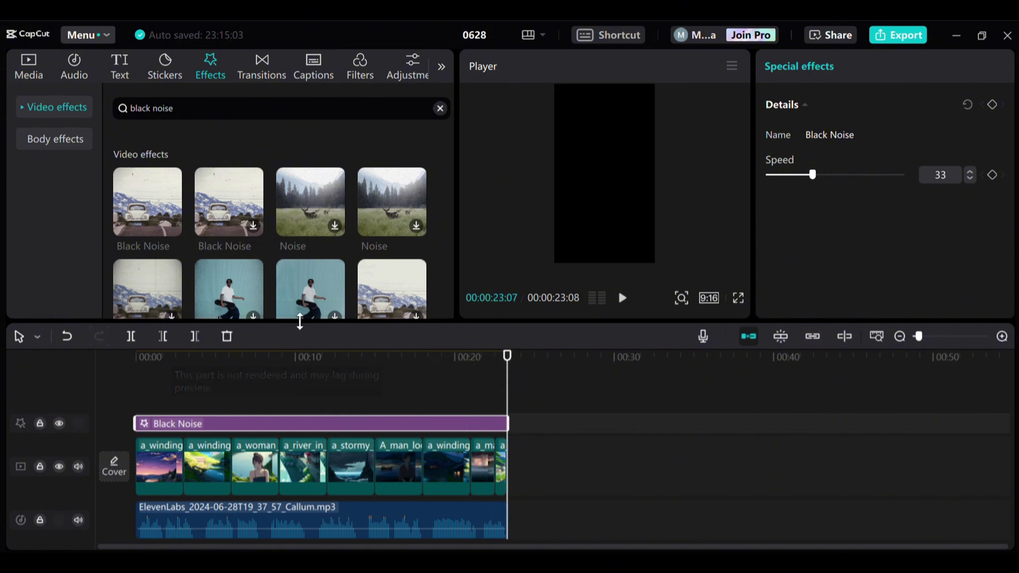
# Step: Generate auto captions from the voiceover
pyautogui.click(122, 68)
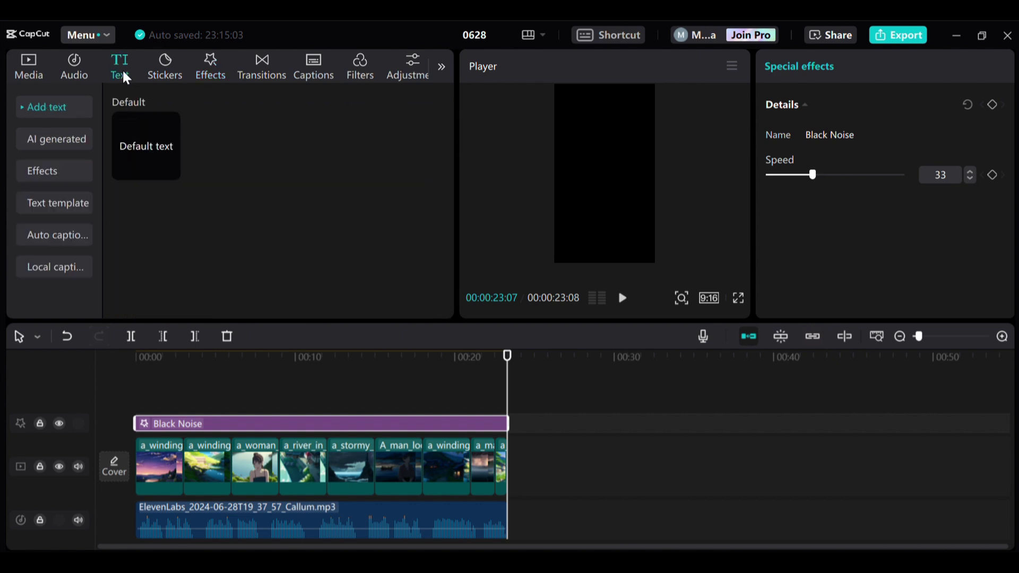
pyautogui.click(54, 234)
pyautogui.click(414, 303)
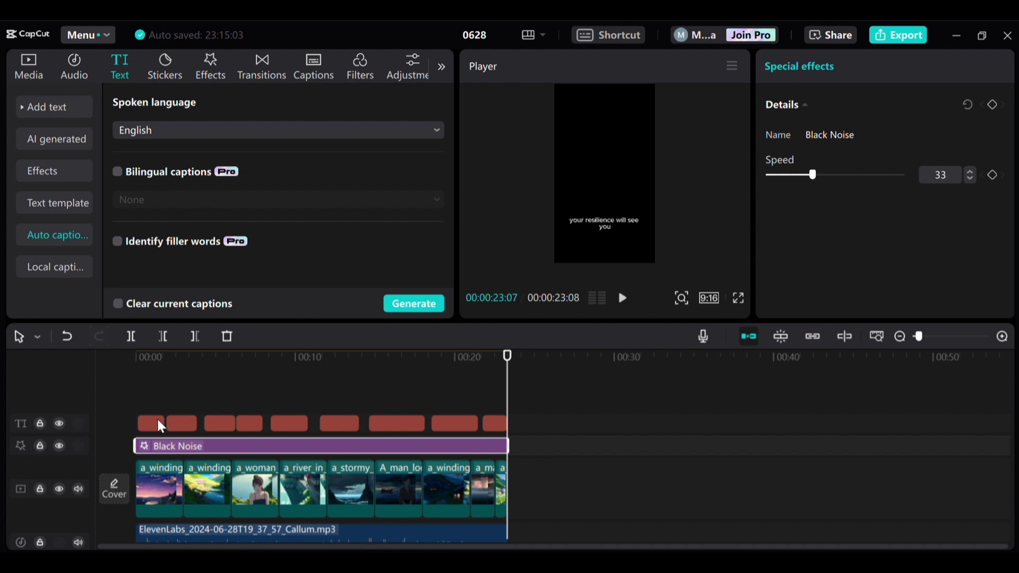
# Step: Apply a bold yellow text template to all the captions
pyautogui.click(153, 424)
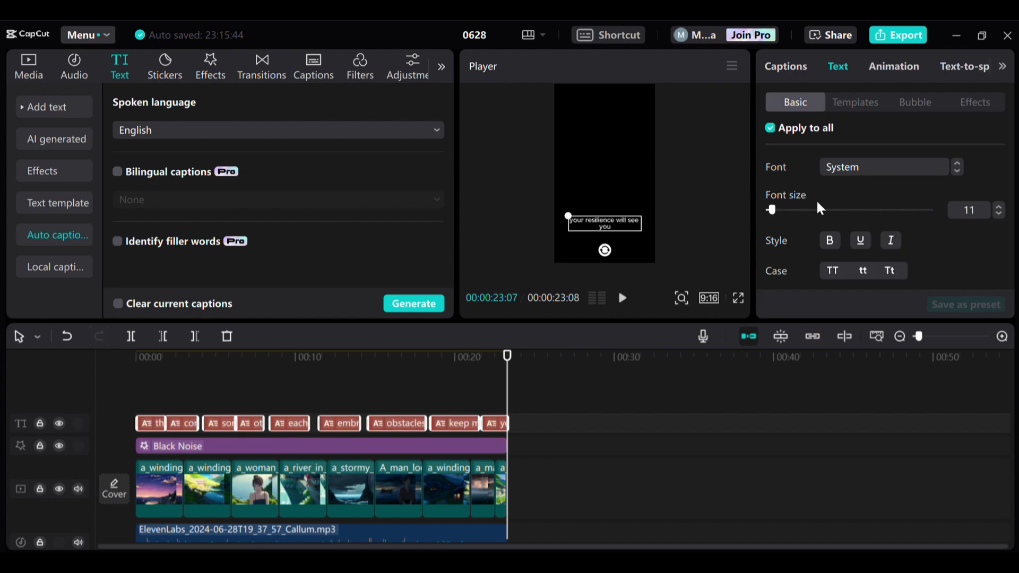
pyautogui.click(855, 102)
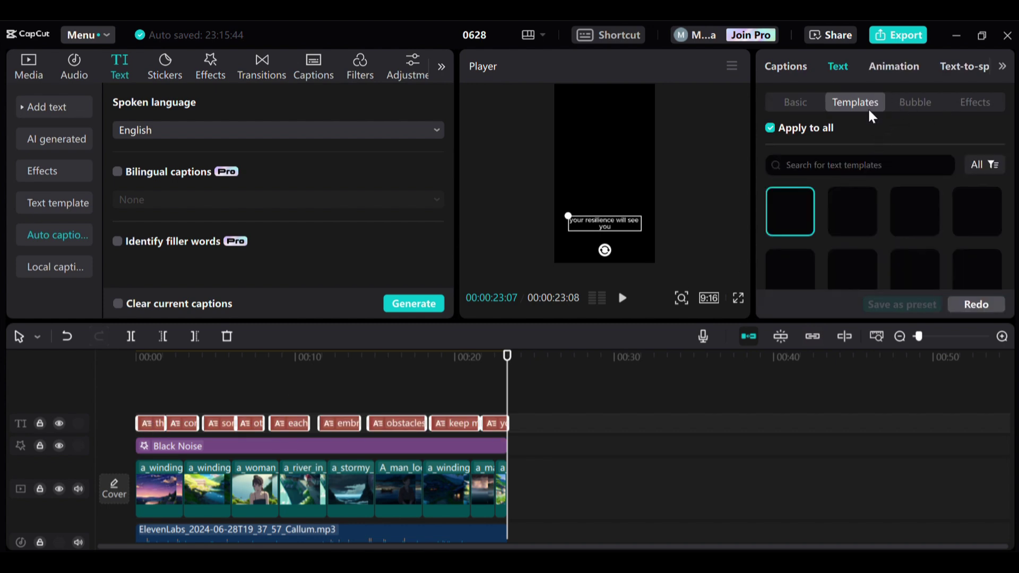
pyautogui.scroll(-2, 890, 178)
pyautogui.scroll(-2, 915, 179)
pyautogui.scroll(-2, 919, 176)
pyautogui.scroll(-1, 923, 188)
pyautogui.click(853, 219)
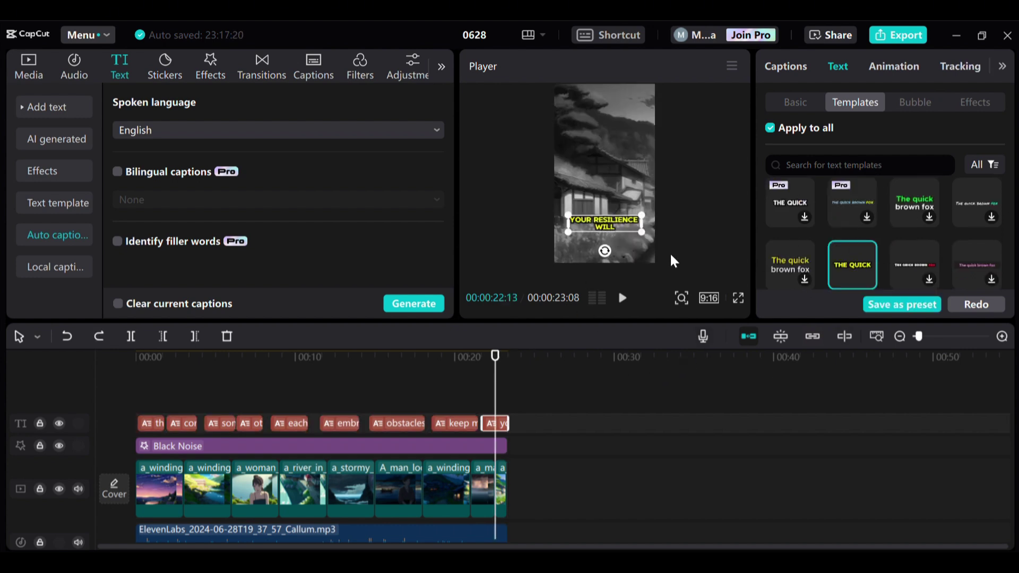
pyautogui.click(622, 191)
pyautogui.click(604, 221)
# Step: Drag the captions up to mid-frame and rewind to 00:00 to preview them
pyautogui.moveTo(605, 223); pyautogui.dragTo(605, 171)
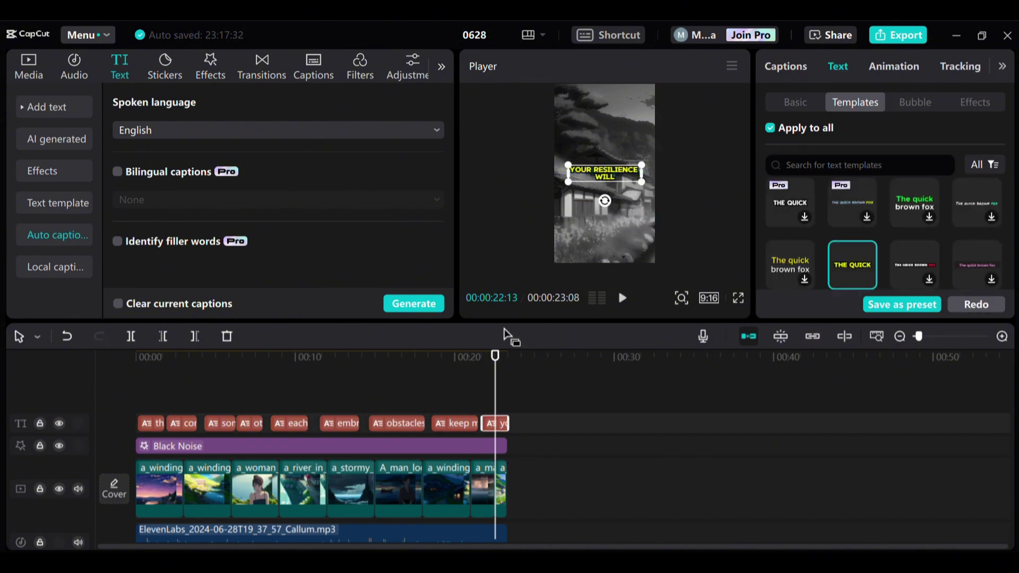
pyautogui.moveTo(496, 359); pyautogui.dragTo(137, 375)
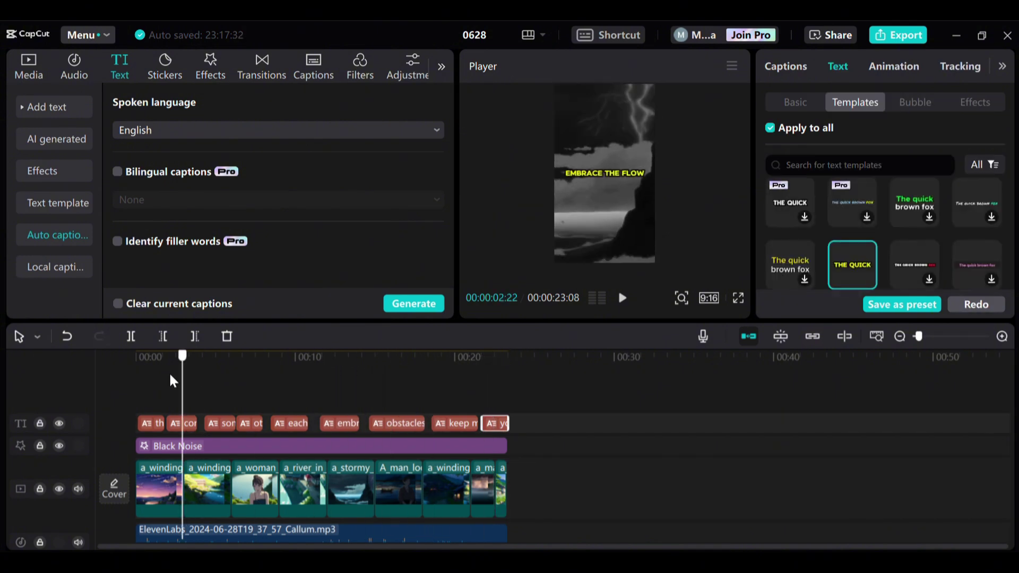